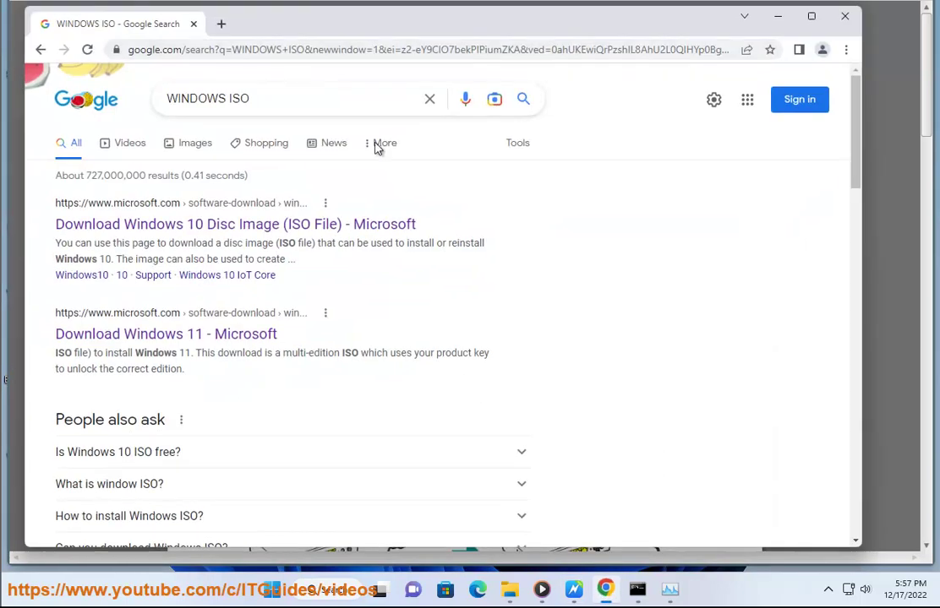
Load the CNN website in Chrome
click(293, 48)
text(CNN)
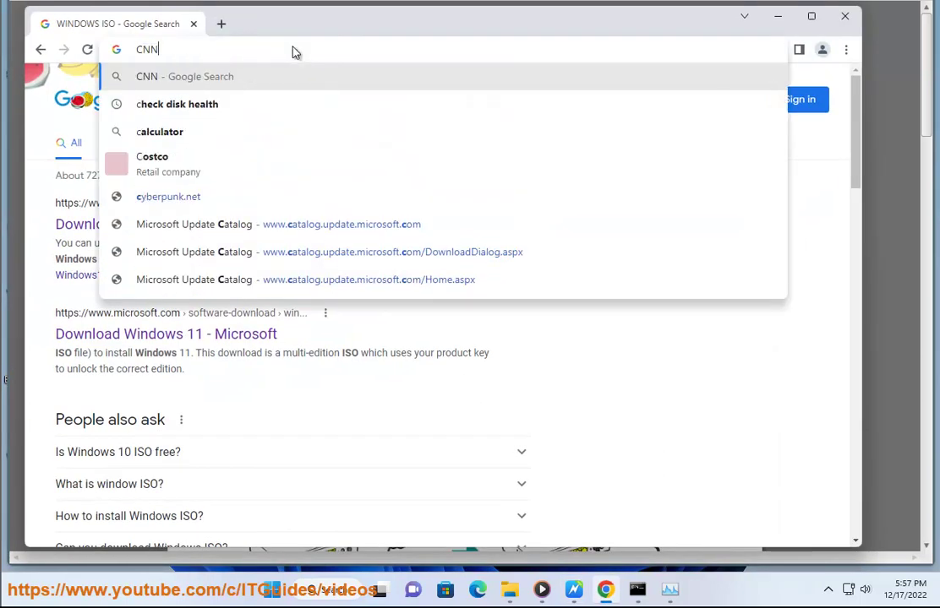
key(Return)
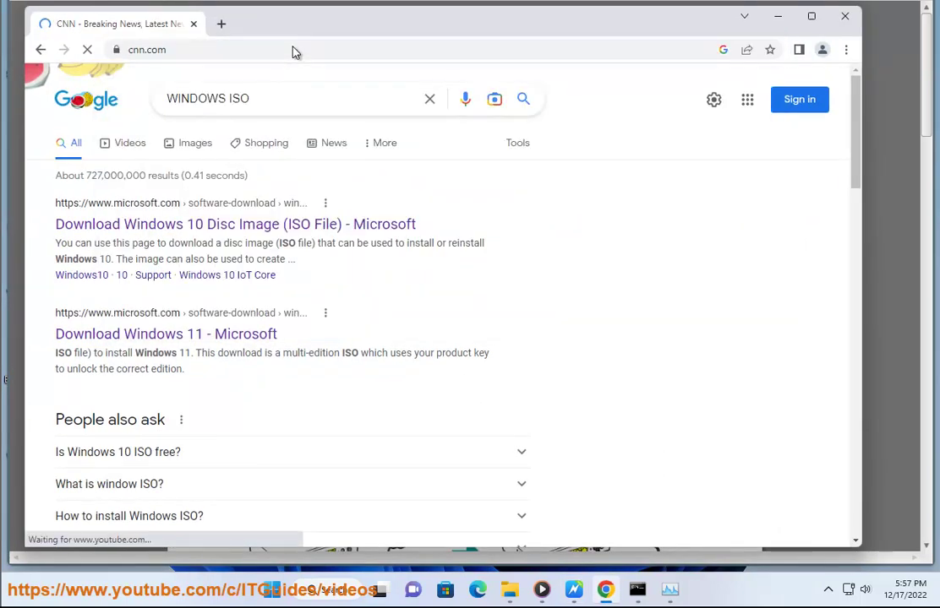
click(293, 48)
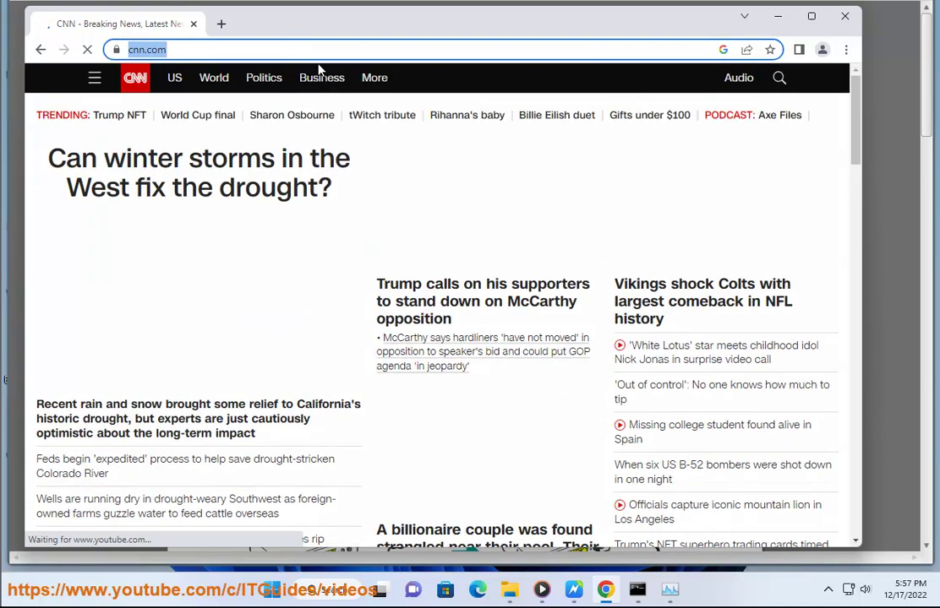
Open CNN's US and Politics sections in new tabs
right_click(175, 82)
click(203, 94)
right_click(261, 82)
click(280, 95)
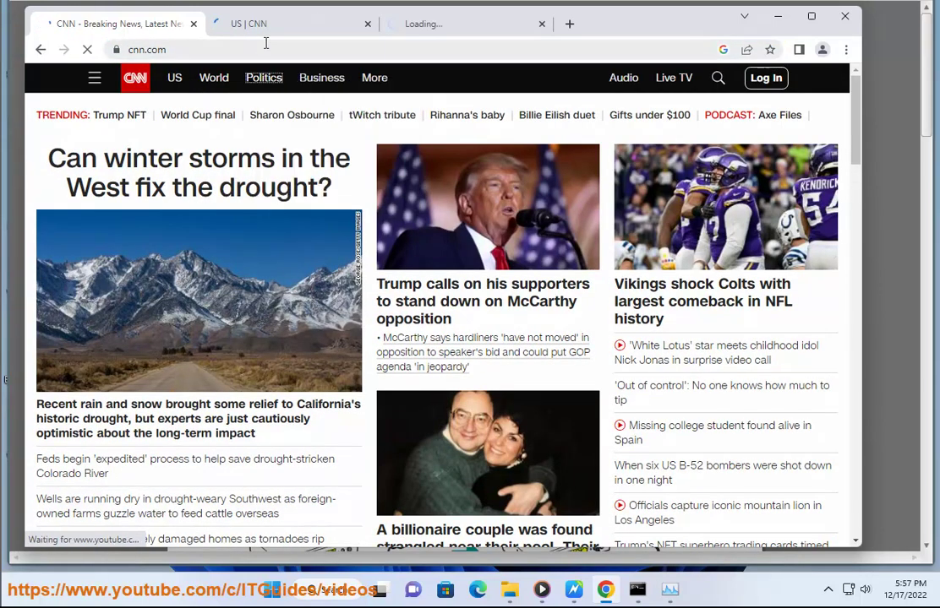
Switch back and forth between the US and Politics tabs, then minimize Chrome
click(237, 27)
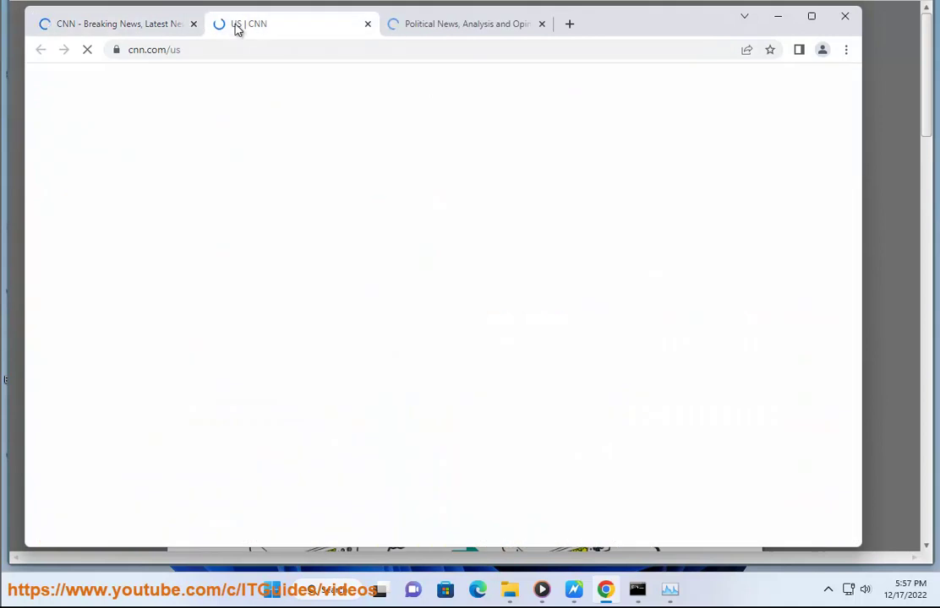
click(436, 28)
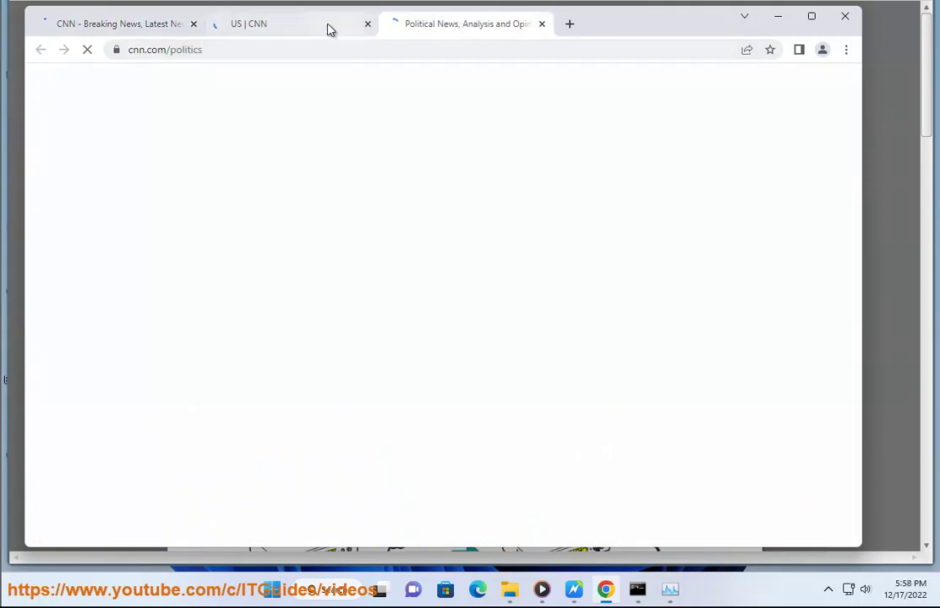
click(347, 30)
click(435, 27)
click(279, 21)
click(445, 26)
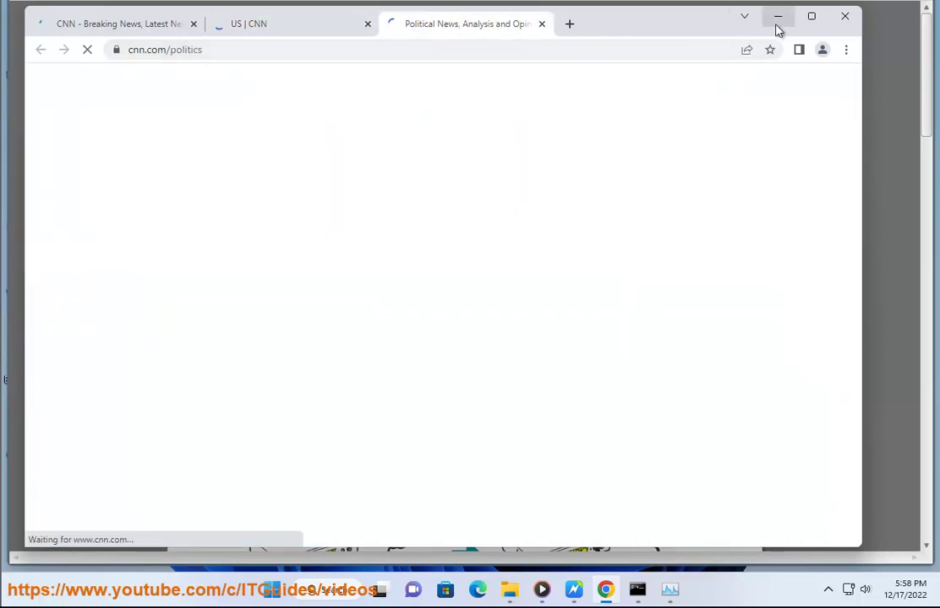
click(776, 17)
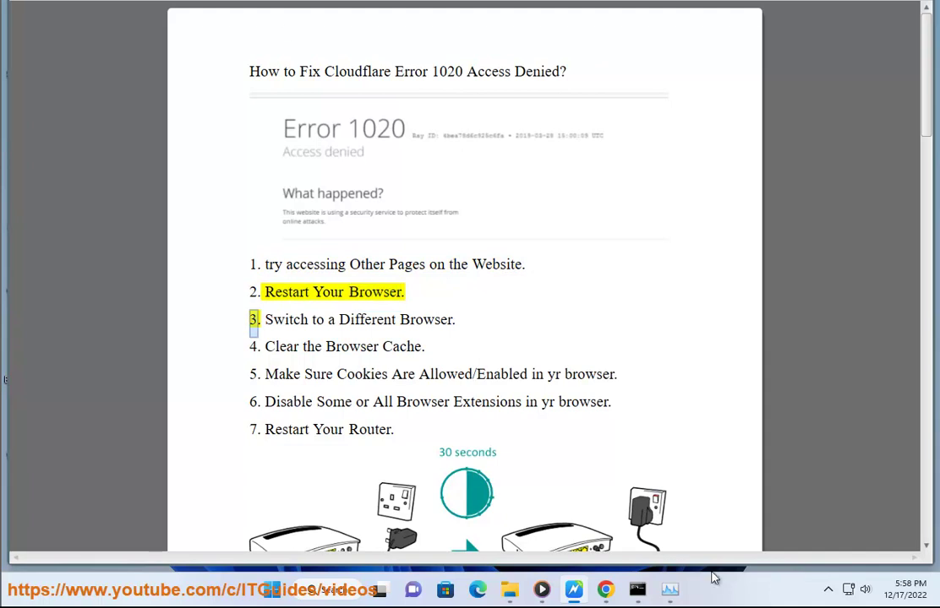
click(605, 589)
click(845, 49)
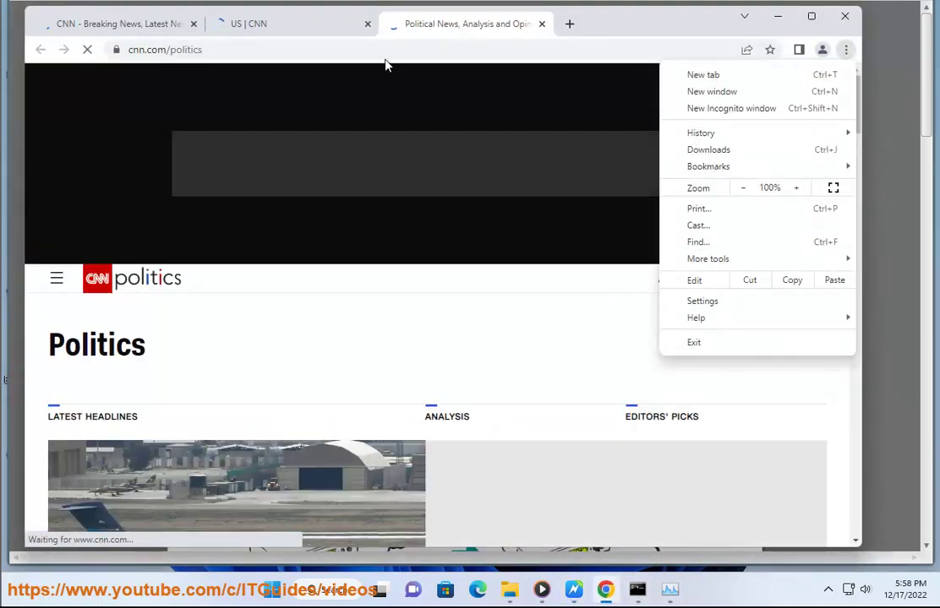
click(296, 27)
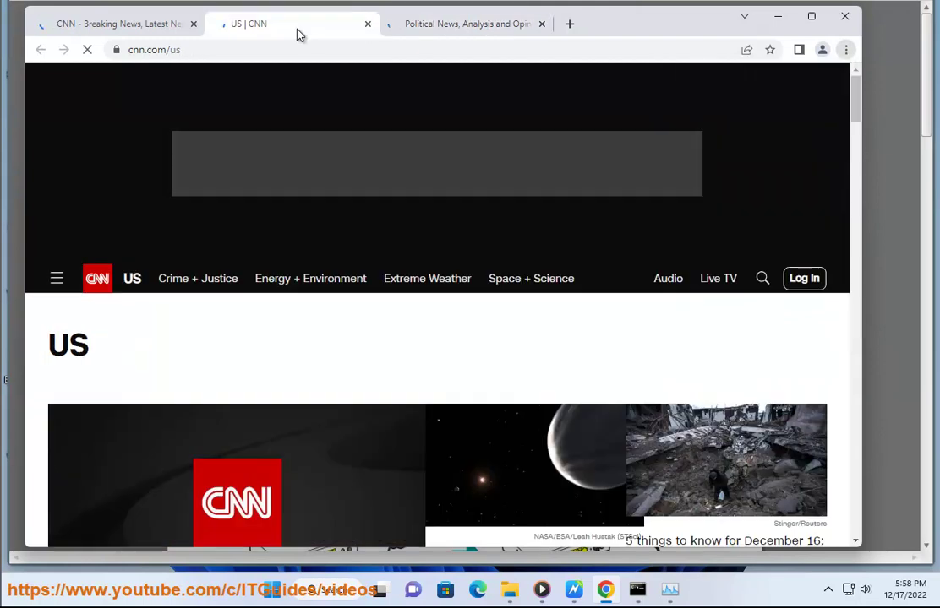
click(779, 19)
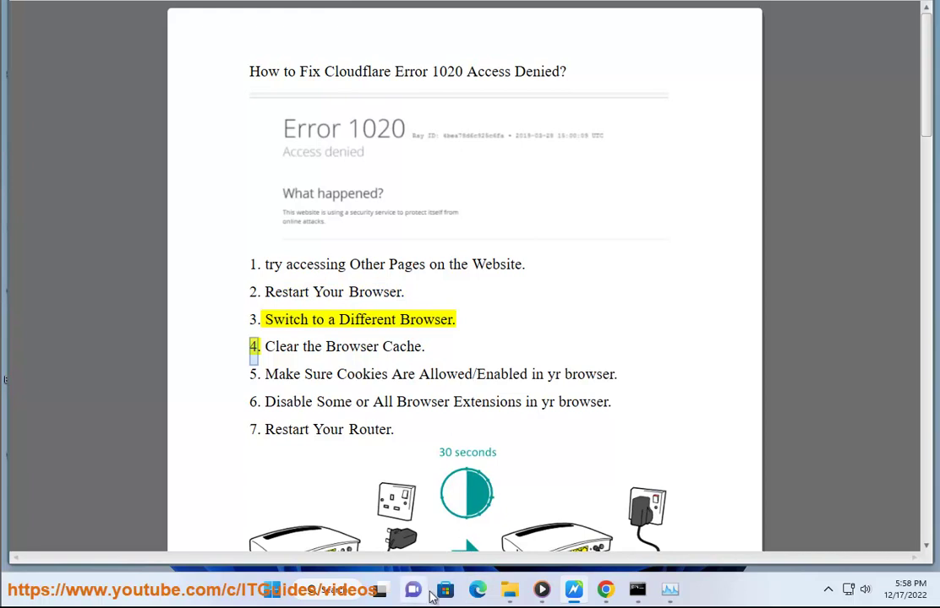
Load CNN.com in a new Edge window, then minimize Edge
click(478, 589)
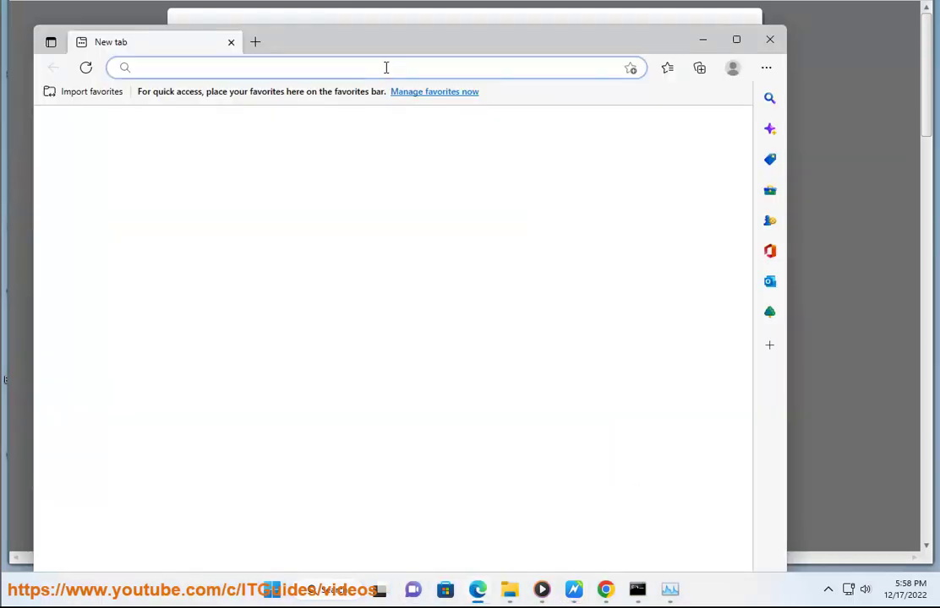
text(CNN.com)
key(Return)
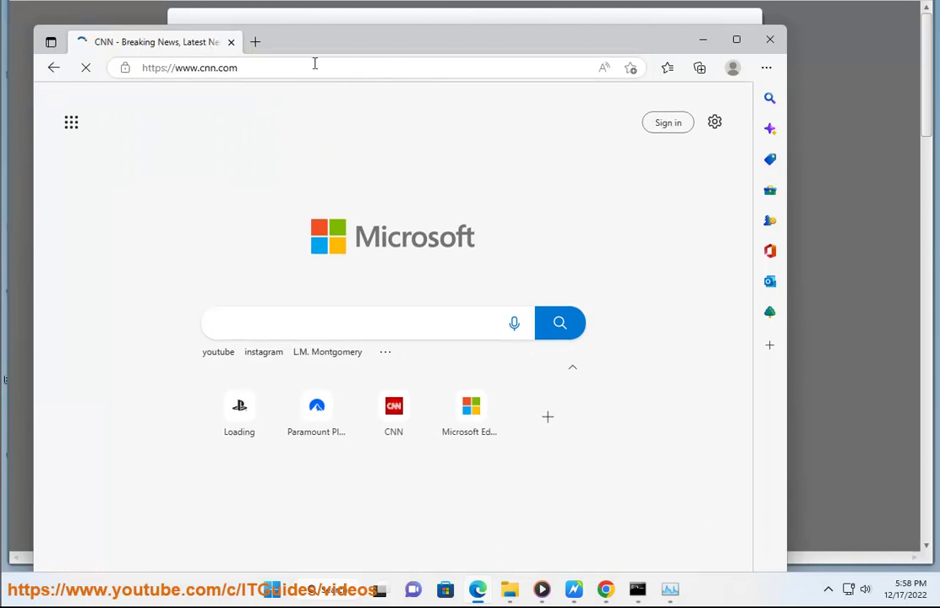
click(702, 40)
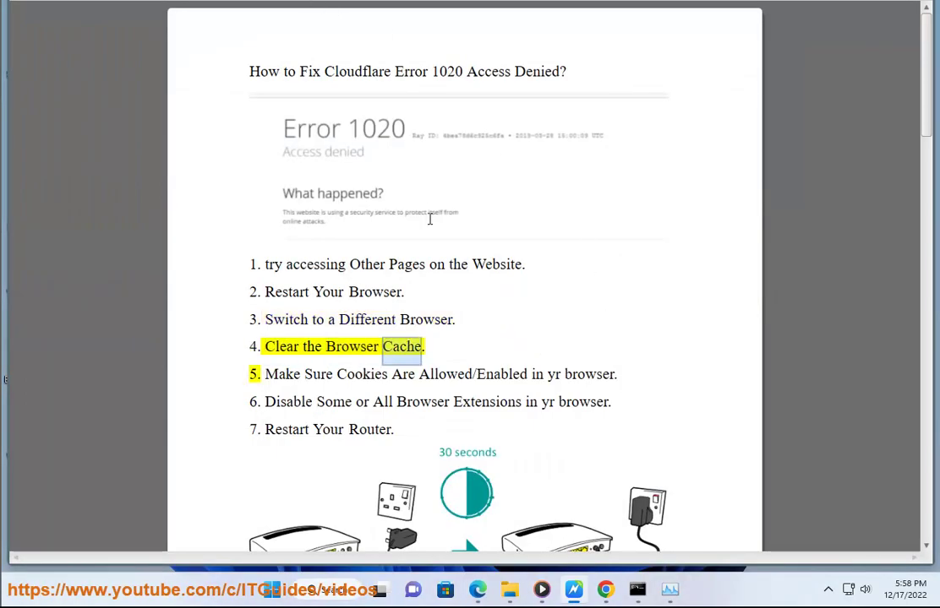
Open Chrome Settings, search 'cac' and bring up Clear browsing data
click(605, 589)
click(846, 50)
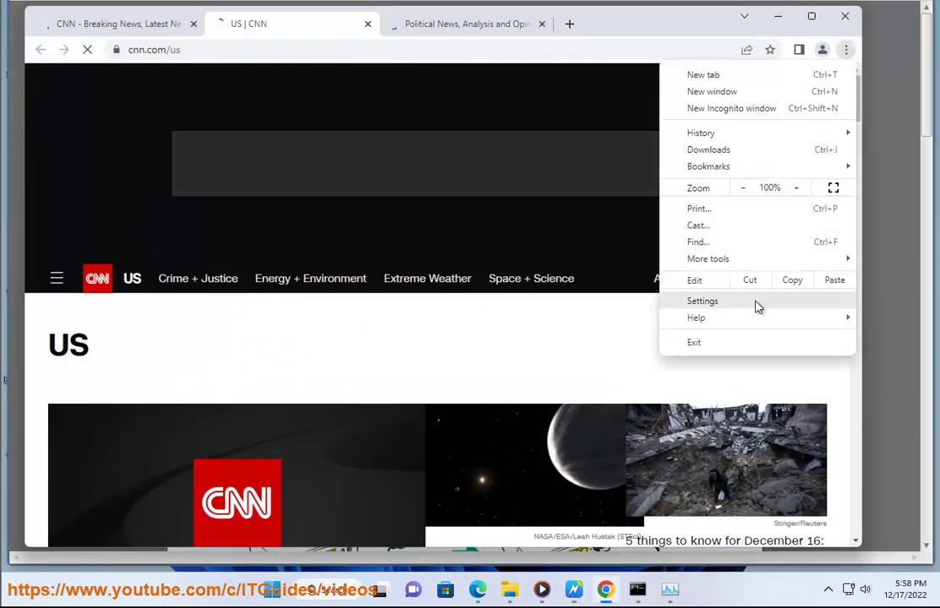
click(757, 302)
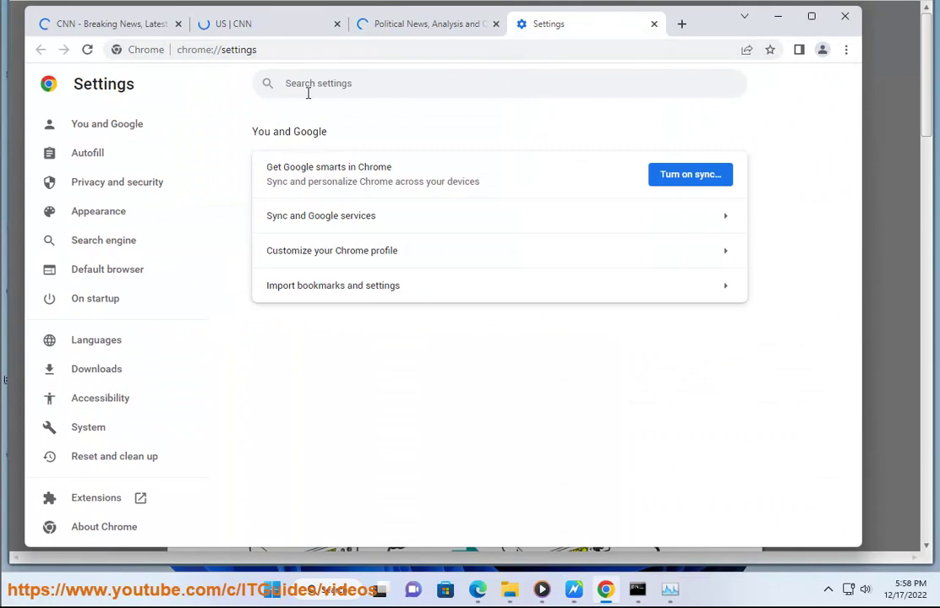
text(cac)
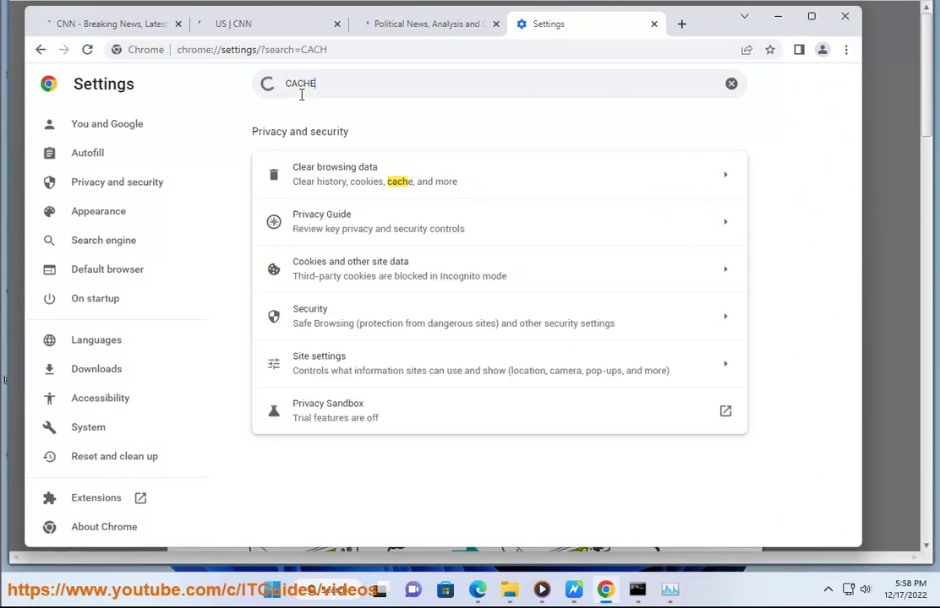
click(413, 180)
Tick Autofill form data, Site settings and Hosted app data, then cancel without clearing
scroll(582, 404, down, 1)
click(321, 353)
click(317, 379)
click(370, 417)
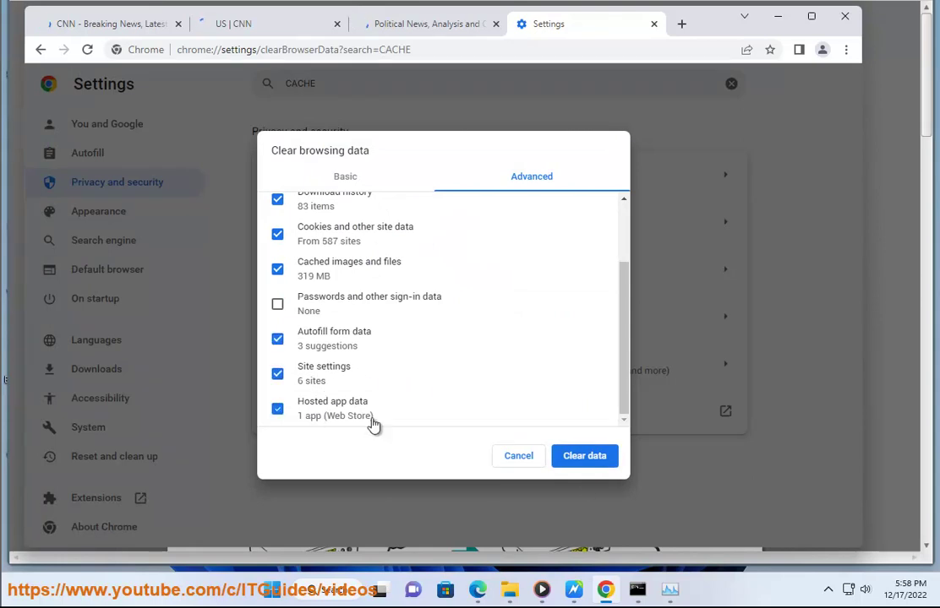
click(534, 461)
click(570, 591)
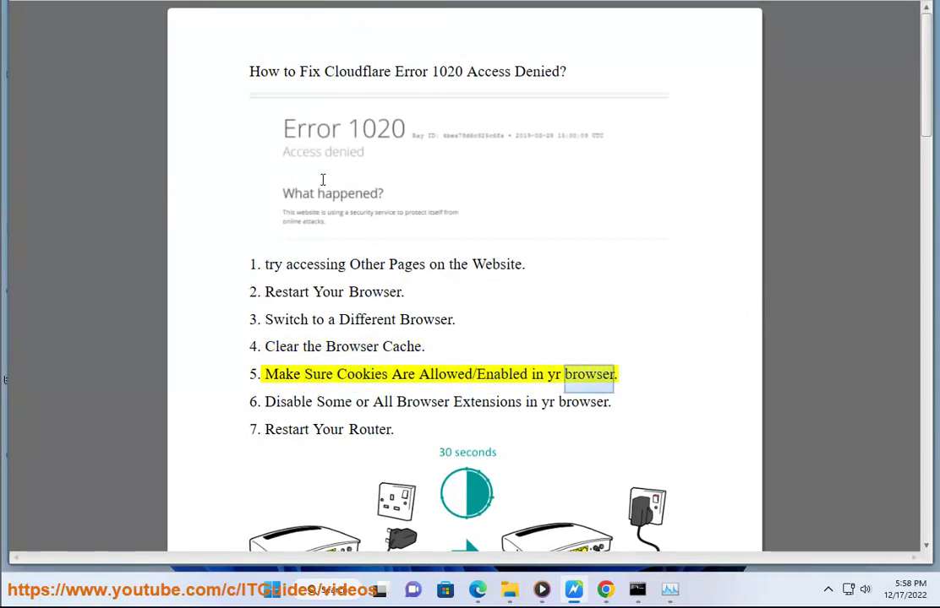
Search settings for 'cookie' and open Cookies and other site data
click(605, 589)
drag(427, 84, 220, 89)
text(cooKIE)
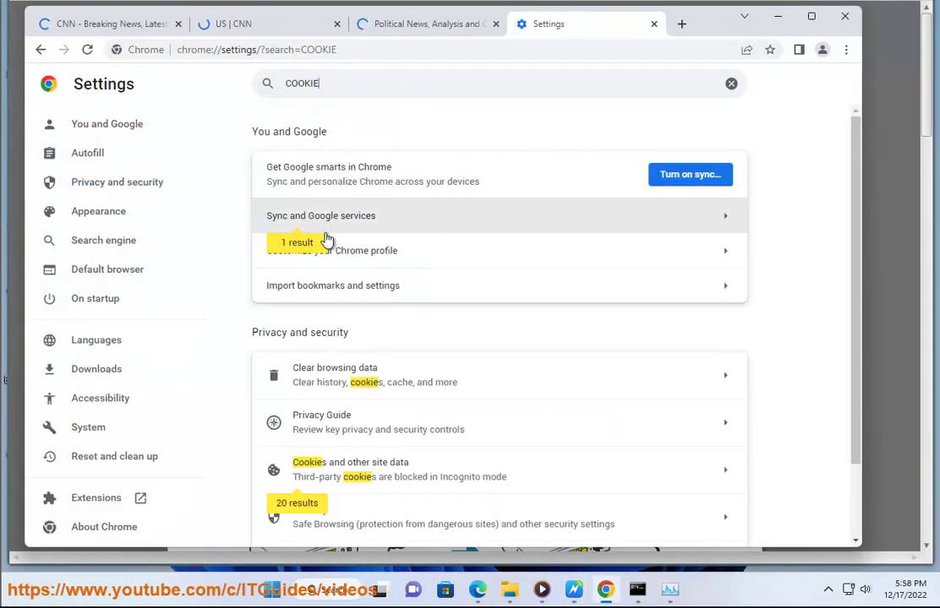
click(405, 488)
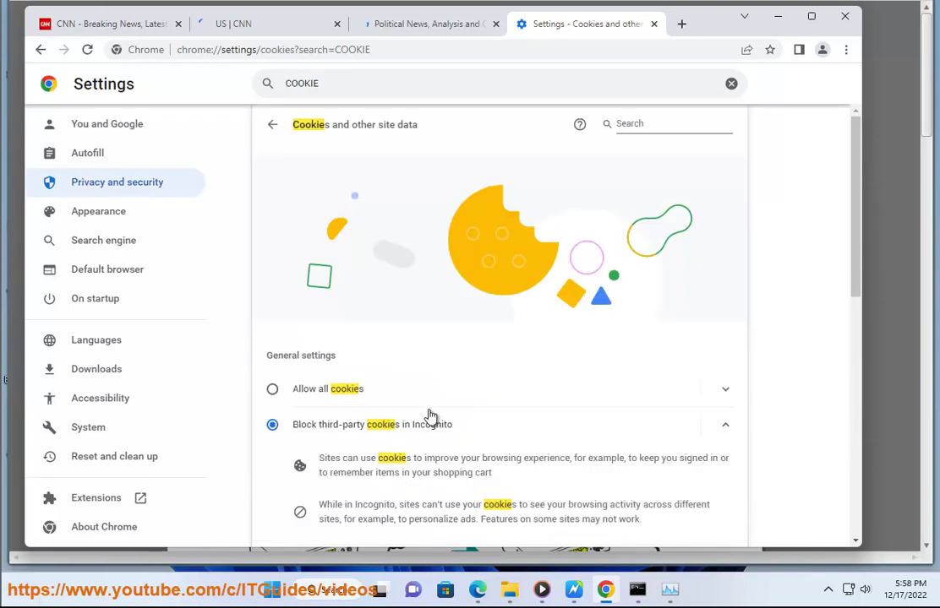
Try Allow all cookies, then revert to blocking third-party cookies in Incognito
click(323, 391)
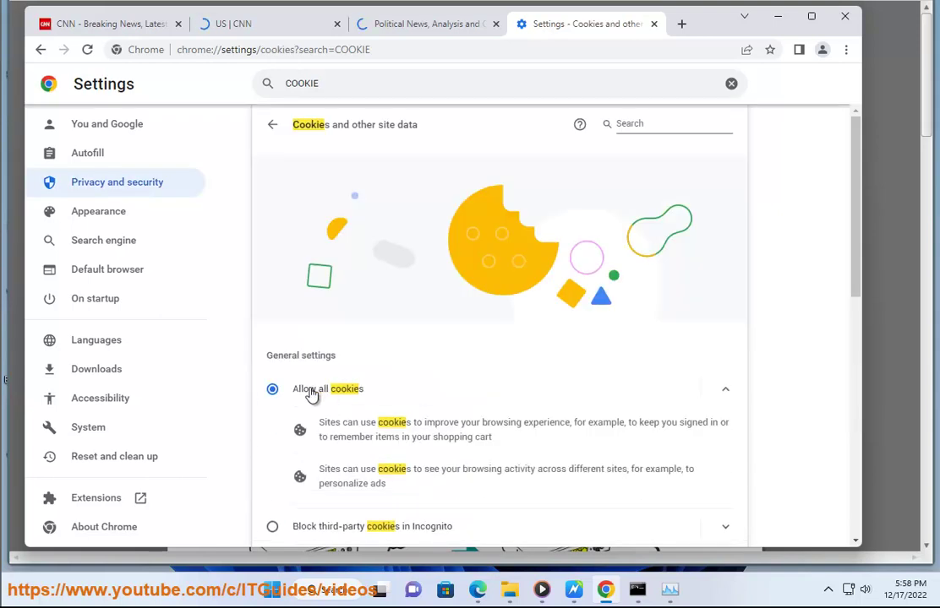
scroll(380, 397, down, 2)
click(294, 382)
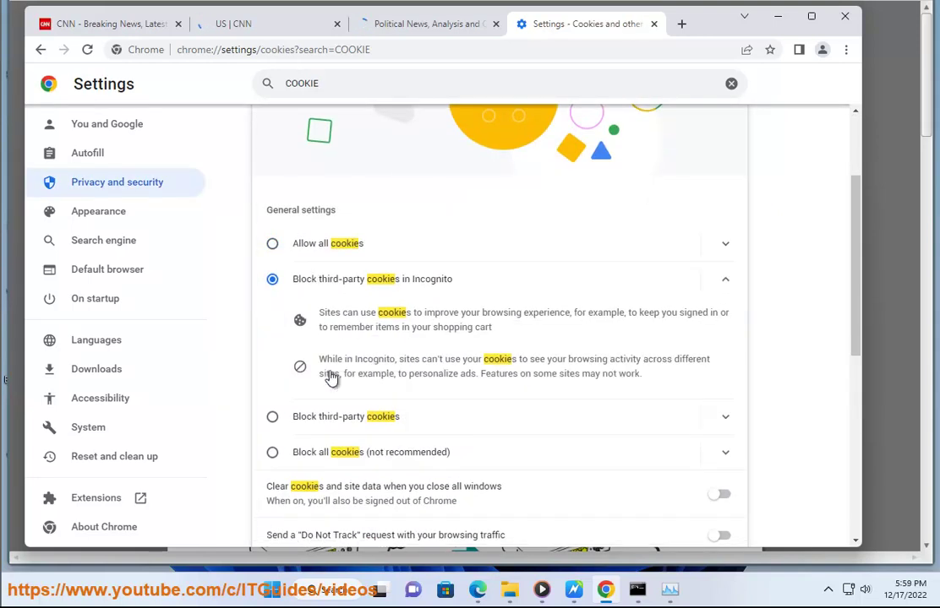
scroll(749, 414, down, 3)
scroll(423, 464, down, 1)
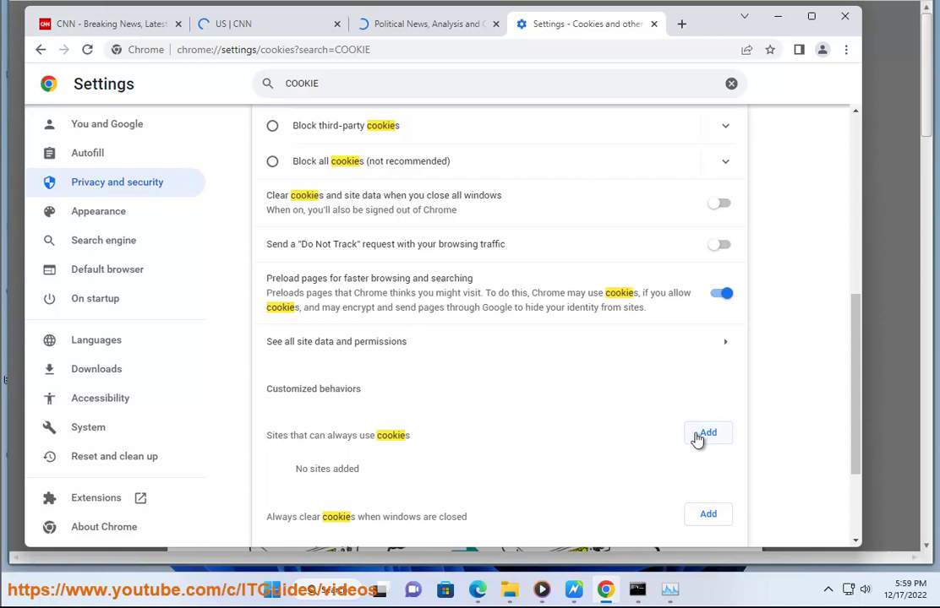
scroll(742, 418, down, 2)
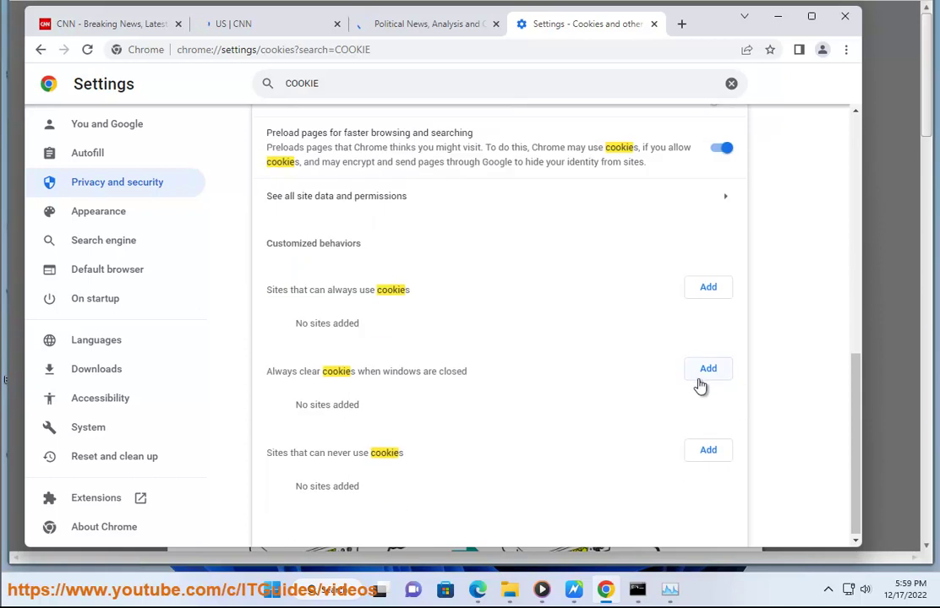
click(784, 18)
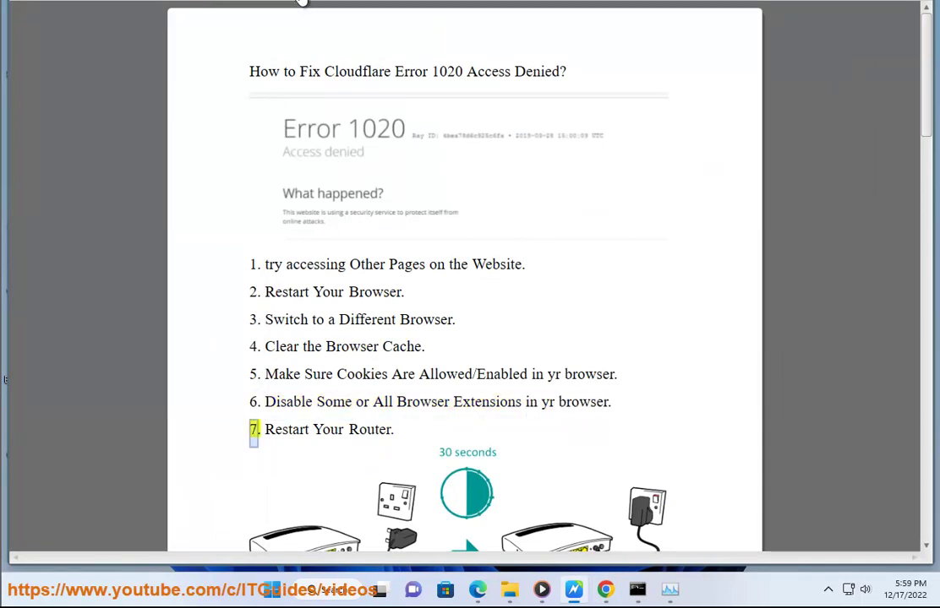
Open Chrome's Extensions page from More tools to view Google Docs Offline
click(605, 589)
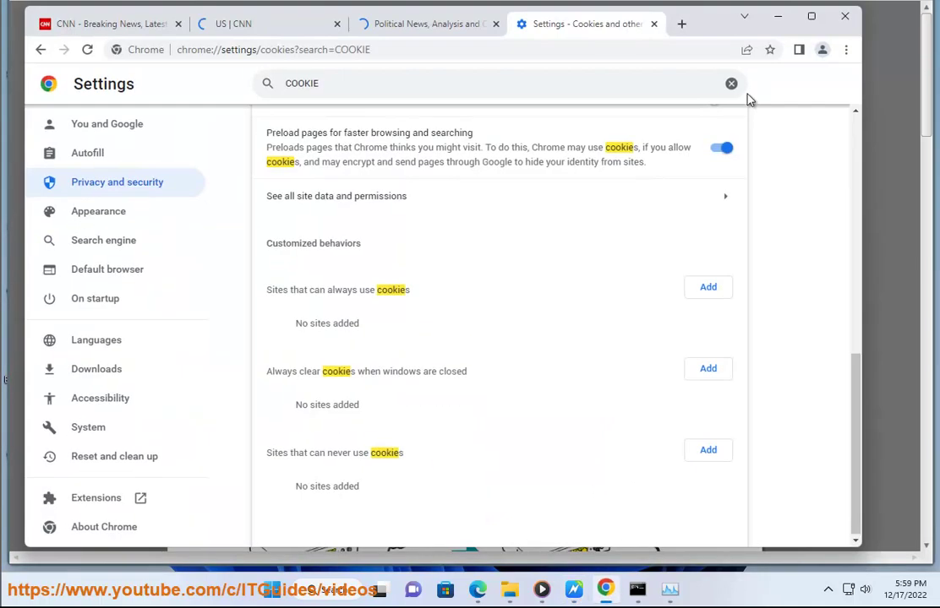
click(846, 50)
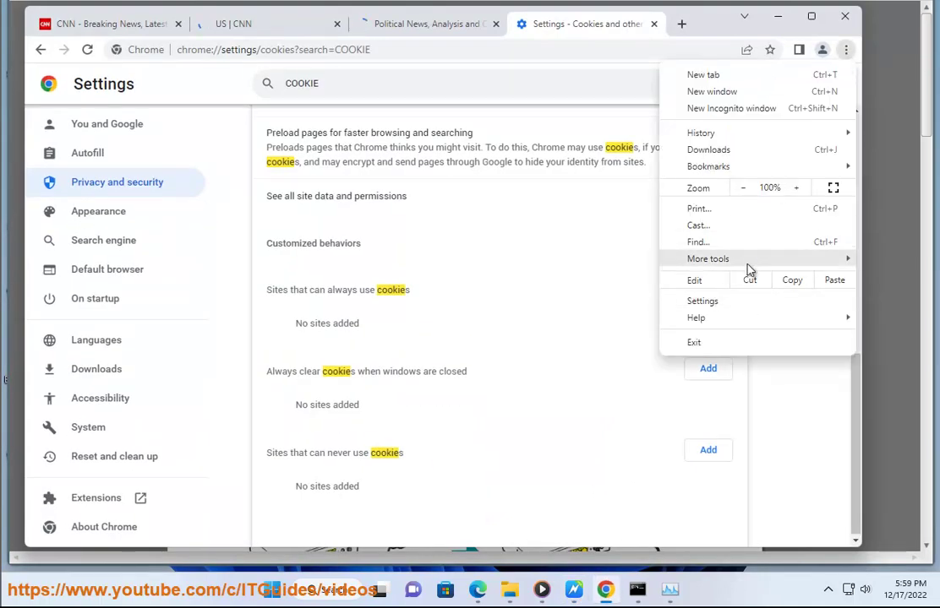
mouse_move(747, 260)
click(544, 359)
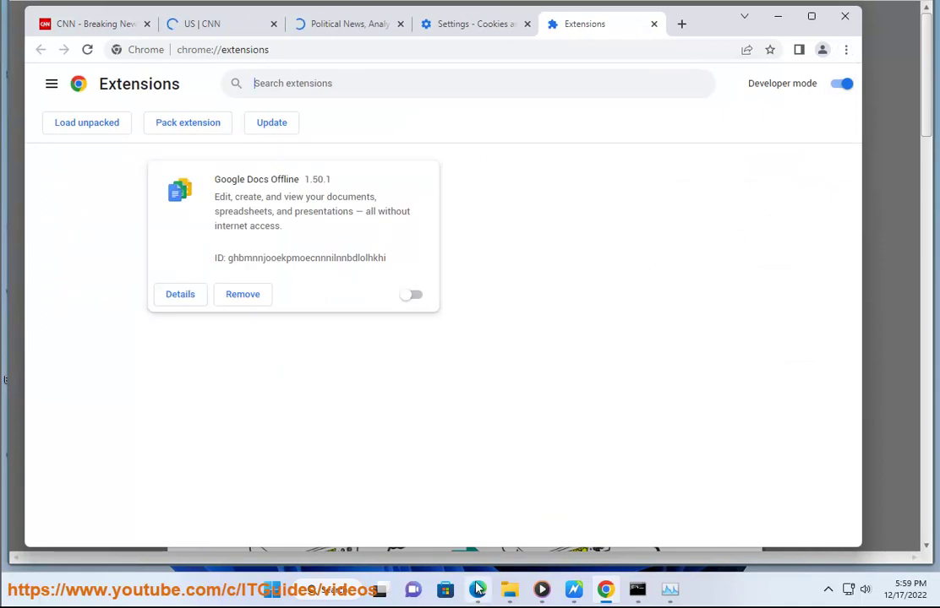
Open Edge's Manage extensions page, confirm it lists no extensions, then minimize Edge
click(766, 72)
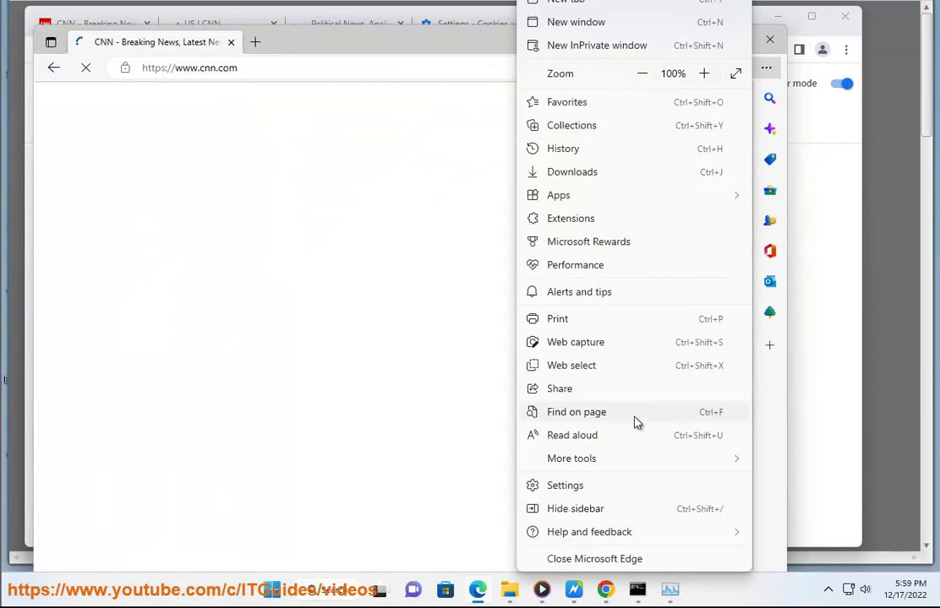
mouse_move(625, 459)
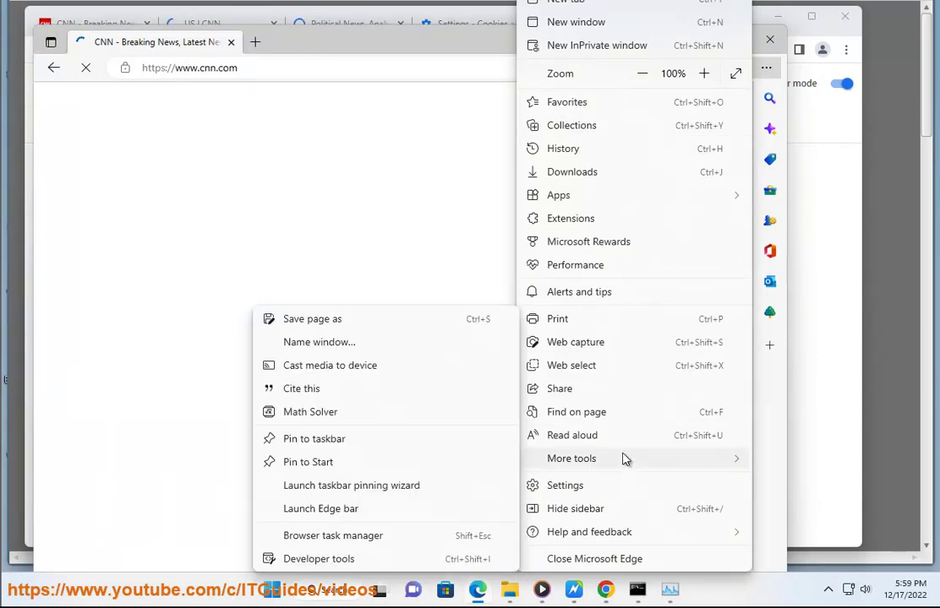
click(617, 219)
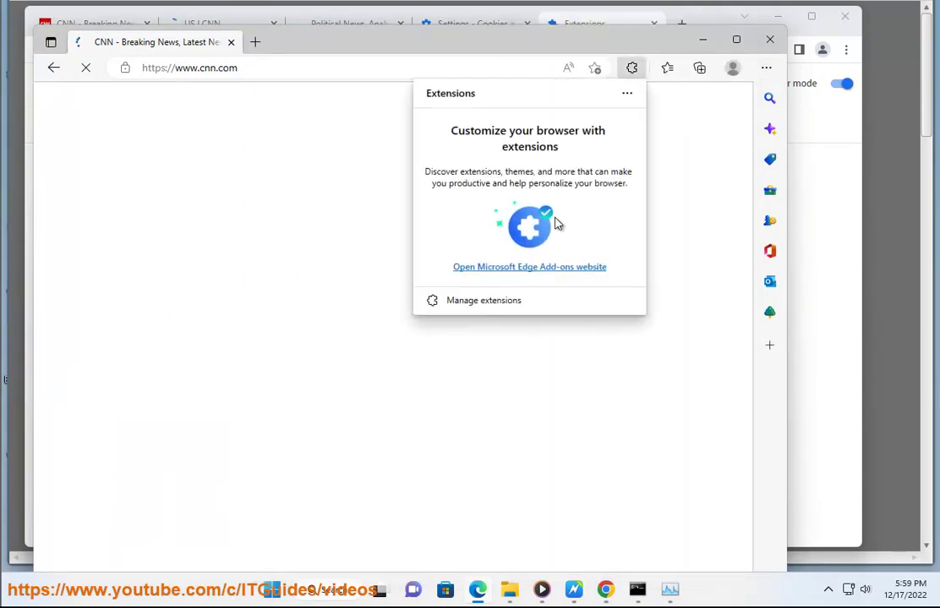
click(499, 304)
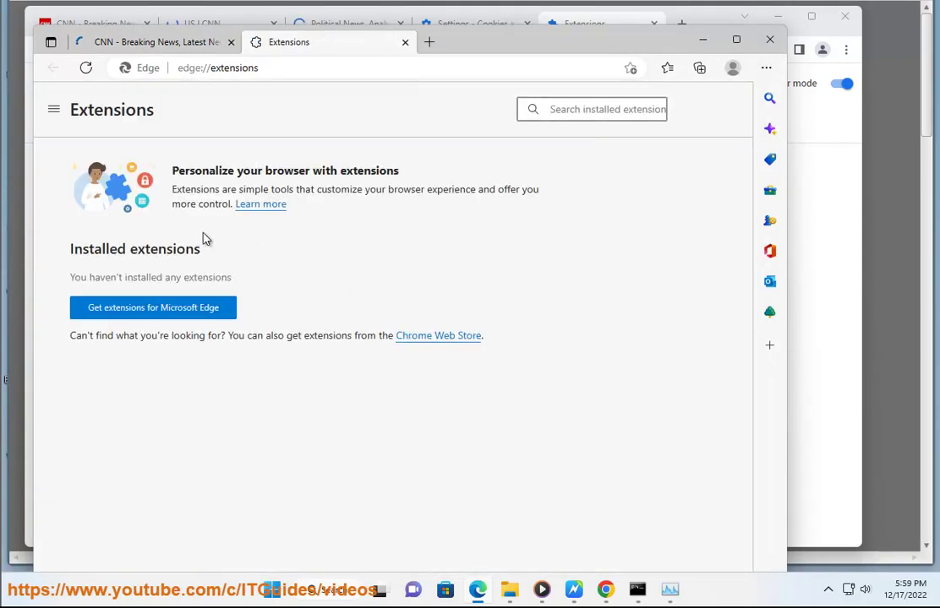
click(284, 76)
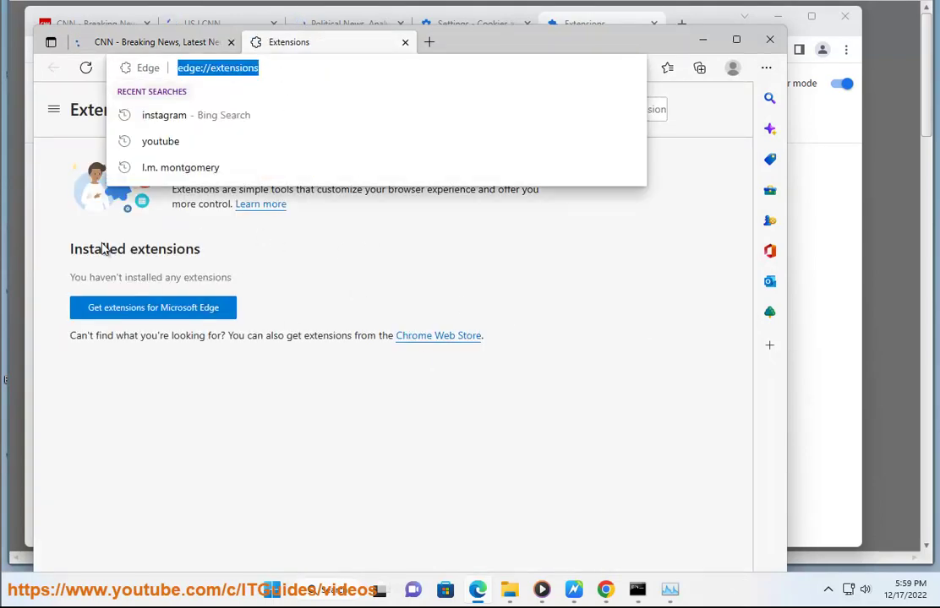
click(698, 39)
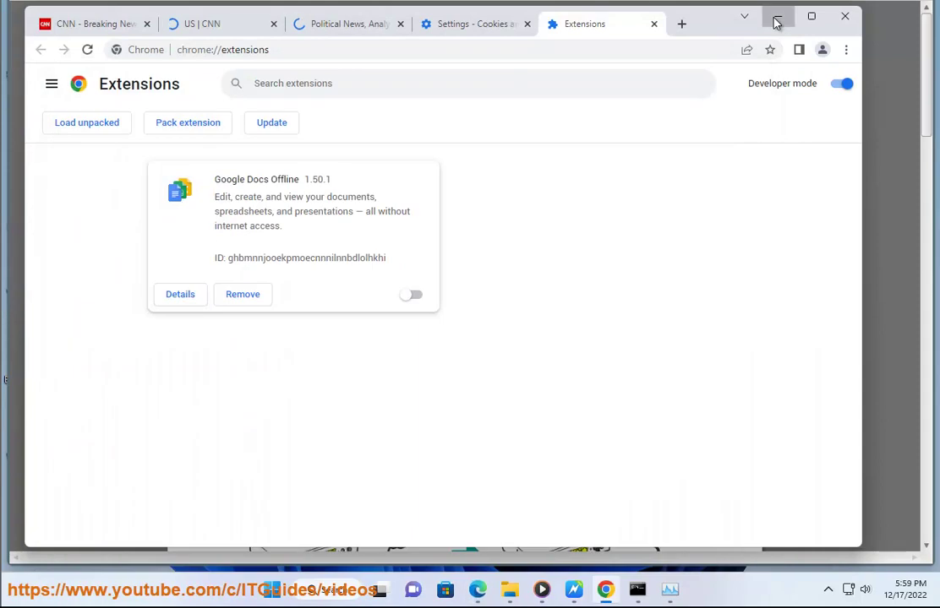
Open Windows Settings, check Network & internet's Ethernet and VPN pages for connections
click(777, 16)
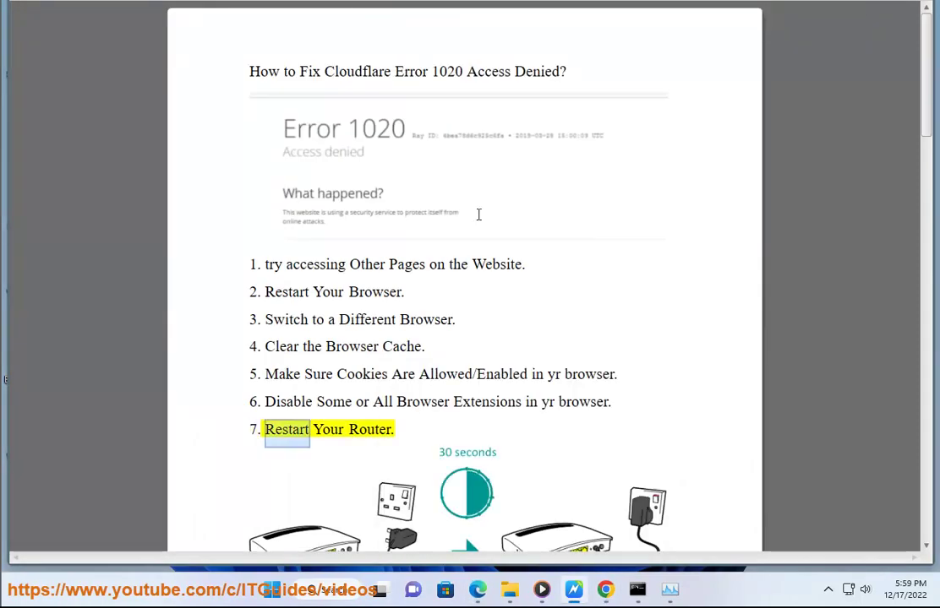
scroll(447, 426, down, 2)
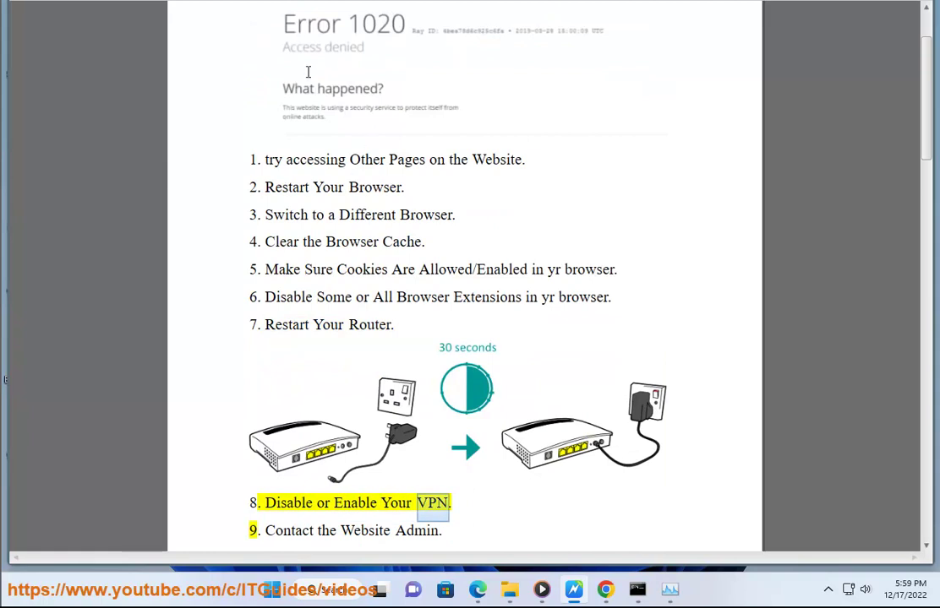
key(super)
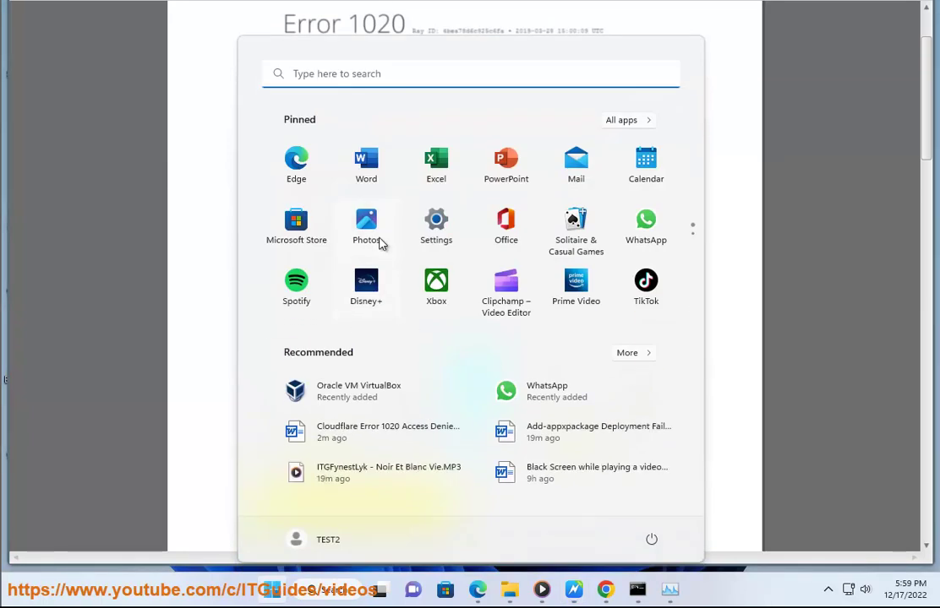
click(434, 221)
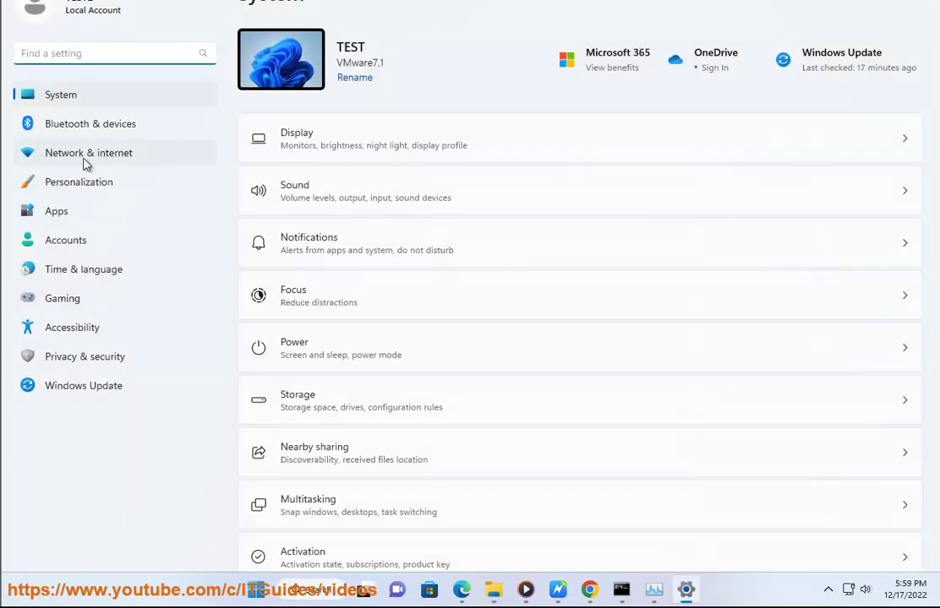
click(85, 160)
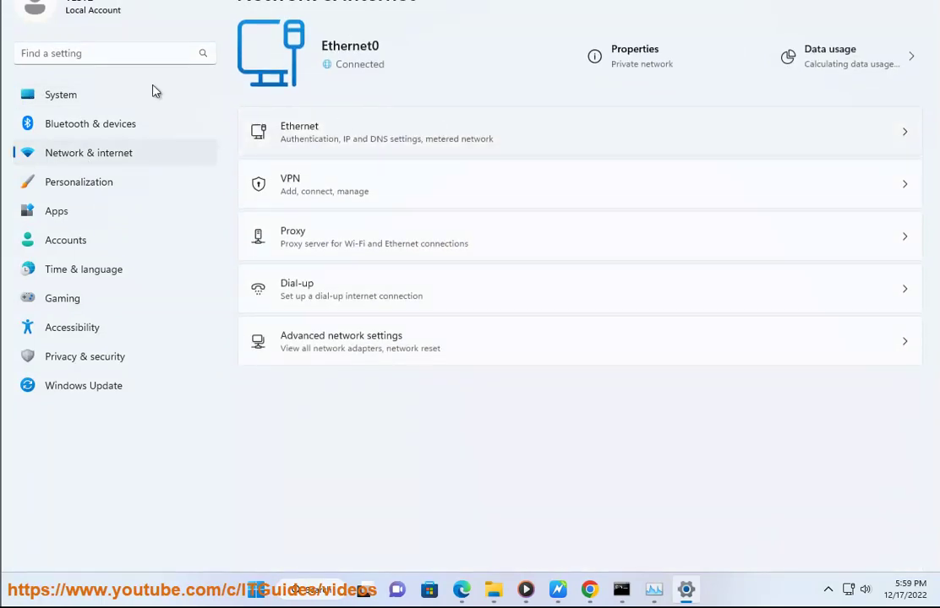
click(341, 126)
click(306, 15)
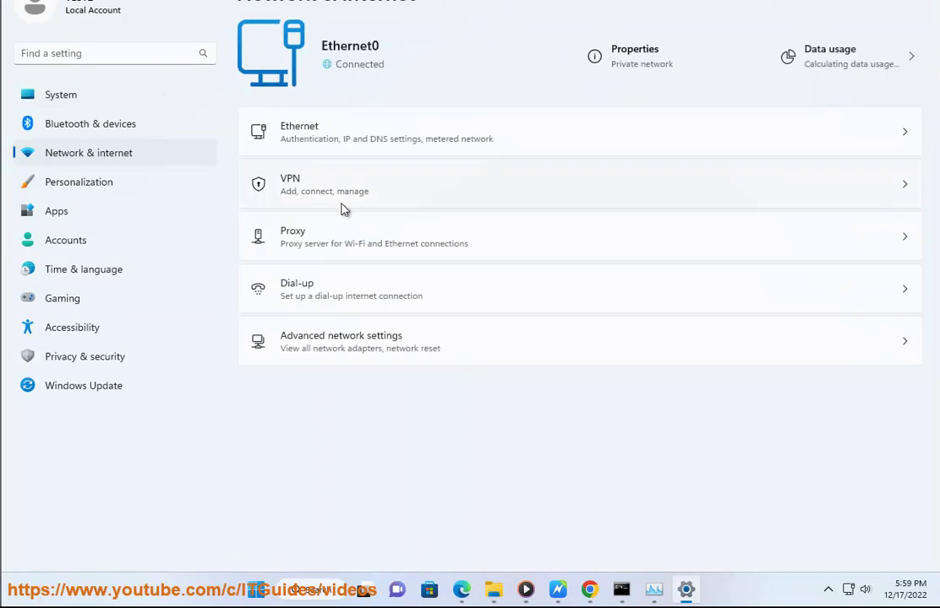
click(354, 190)
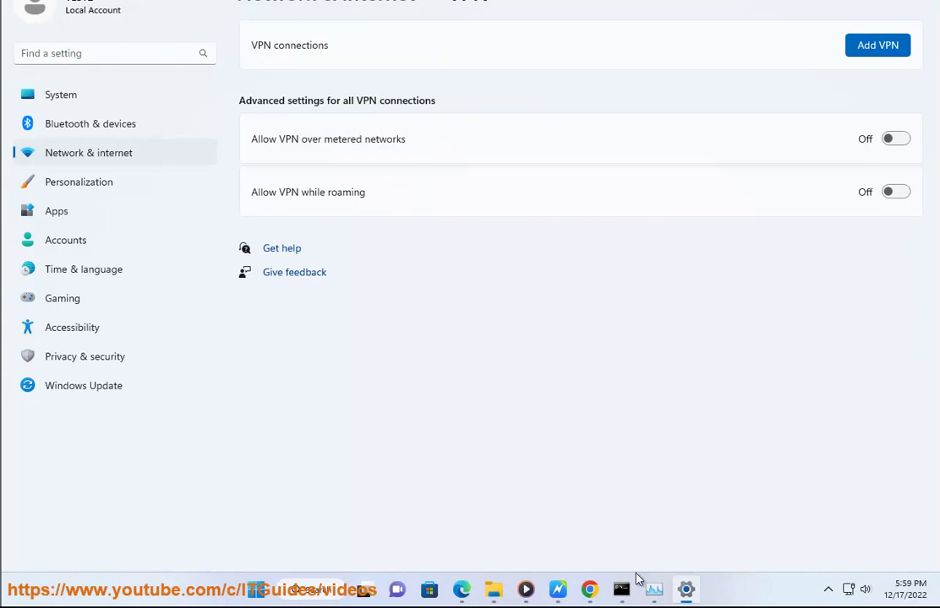
click(556, 591)
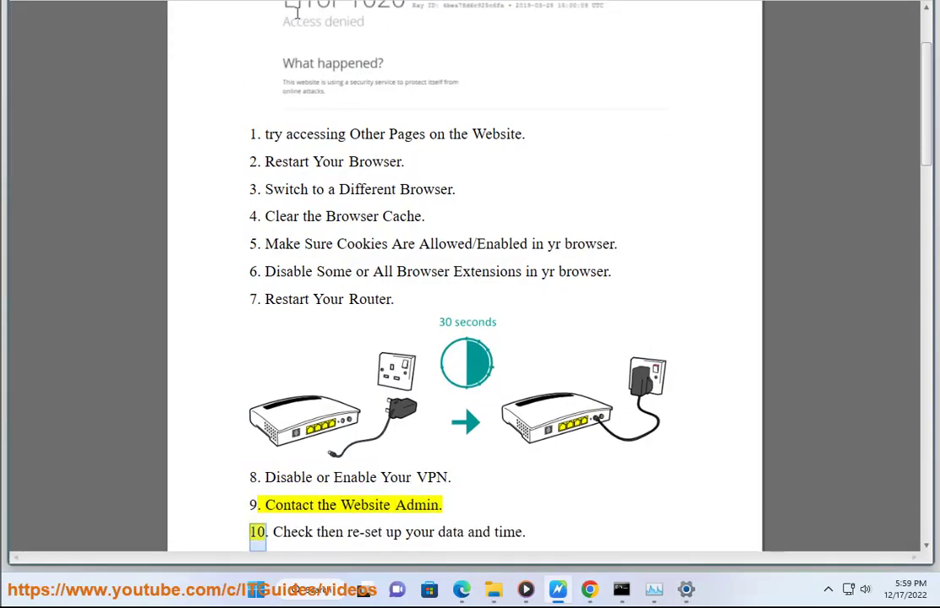
Scroll the CNN Politics tab down to its footer links
click(589, 590)
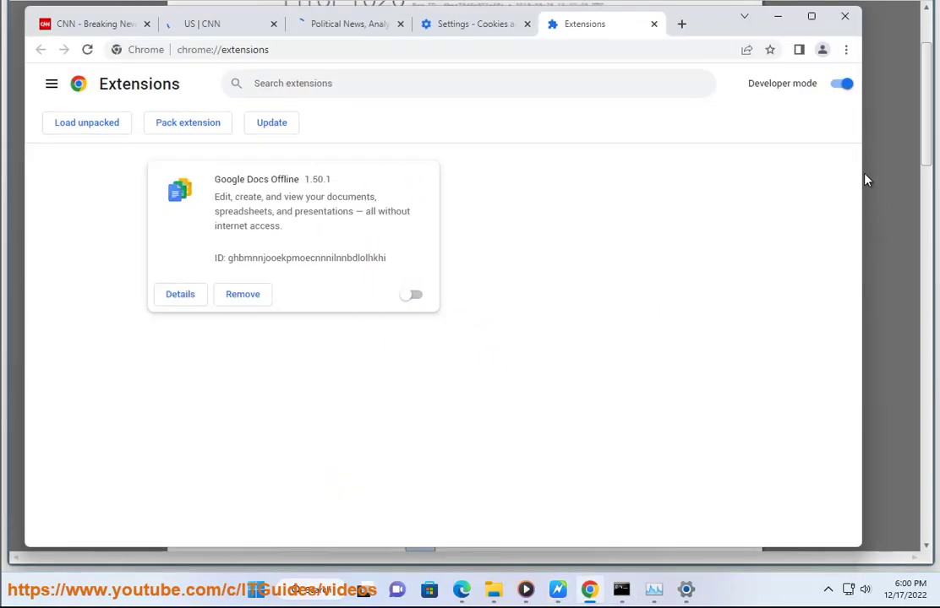
click(343, 25)
drag(853, 125, 844, 556)
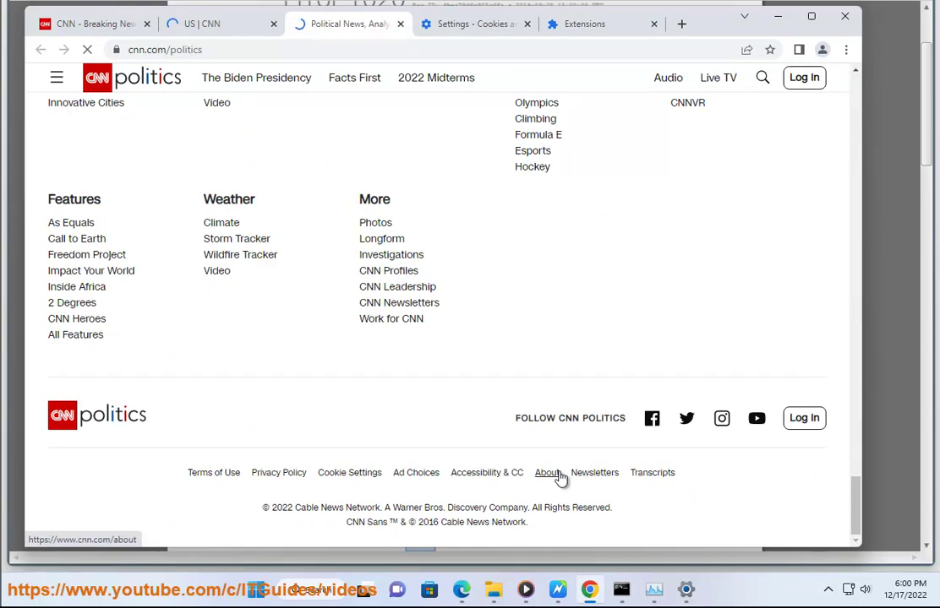
click(559, 589)
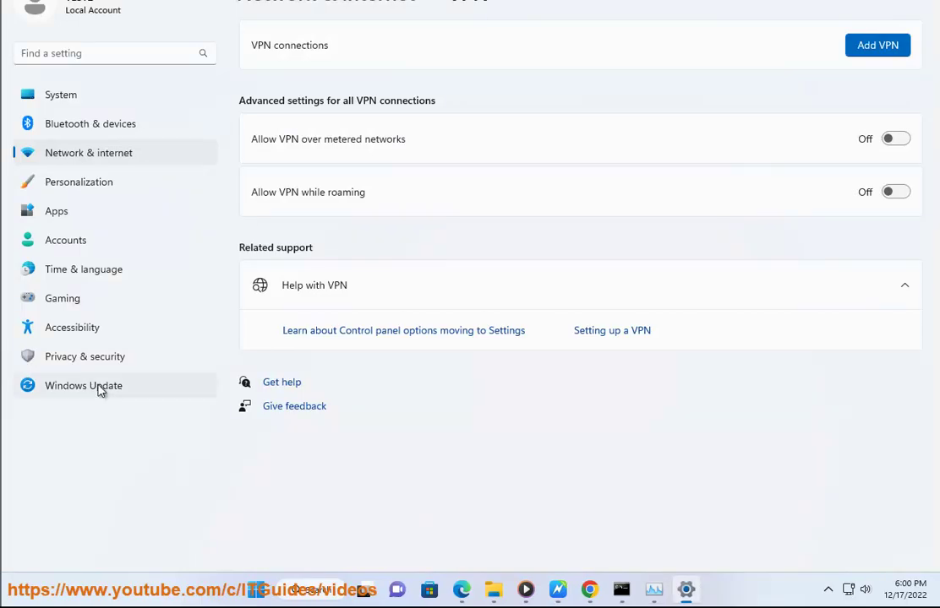
Check Date & time, keeping Pacific Time (US & Canada), then view Language & region
click(88, 269)
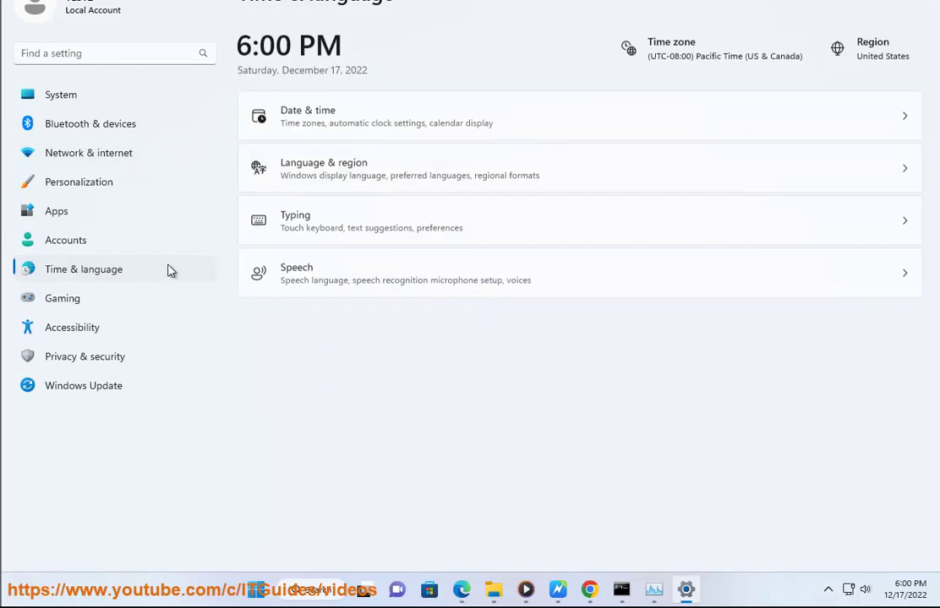
click(369, 122)
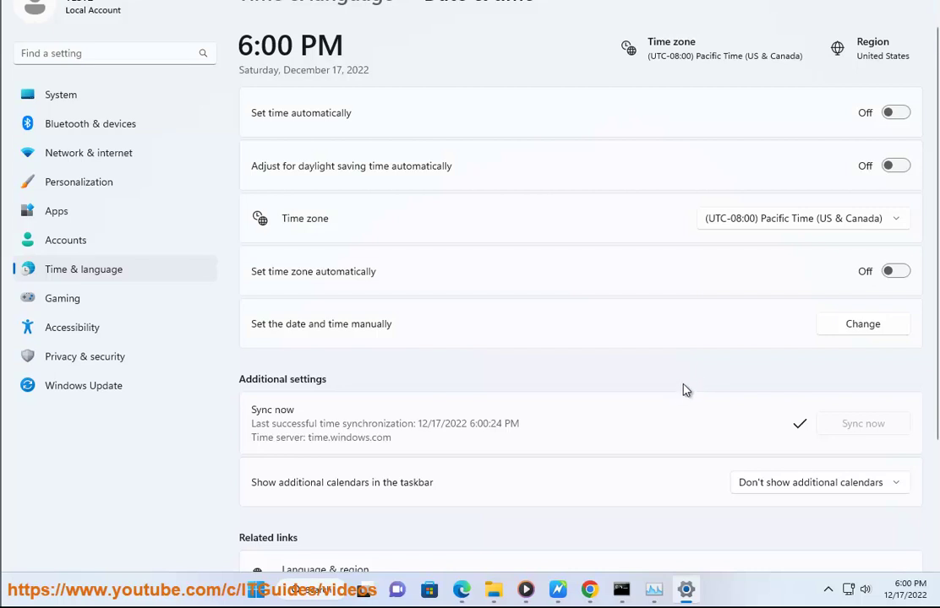
click(824, 224)
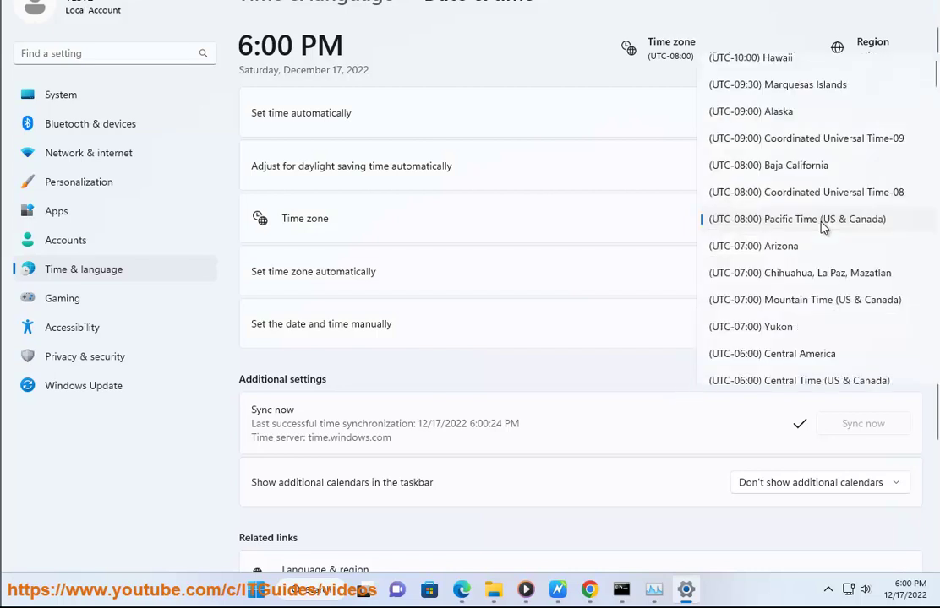
click(820, 222)
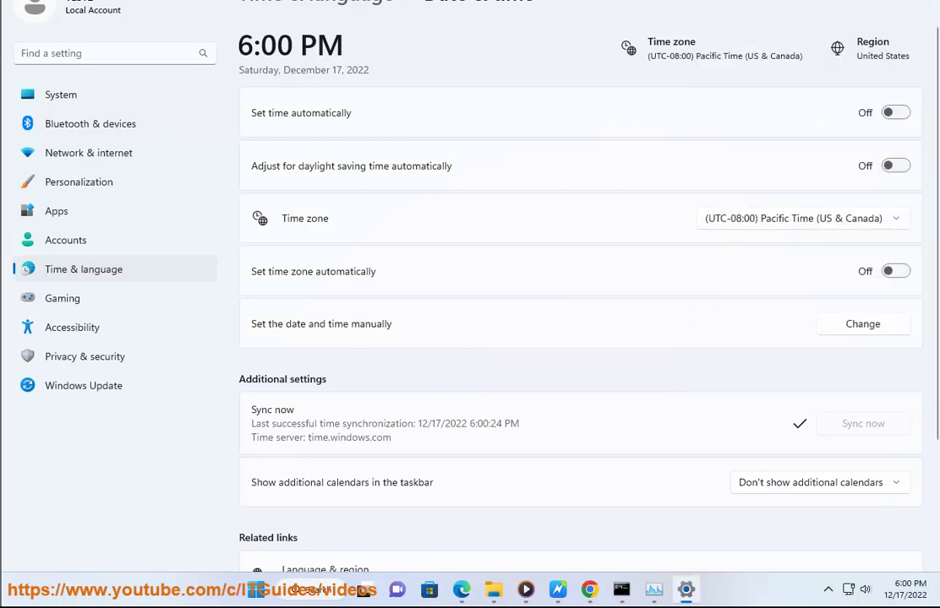
click(300, 5)
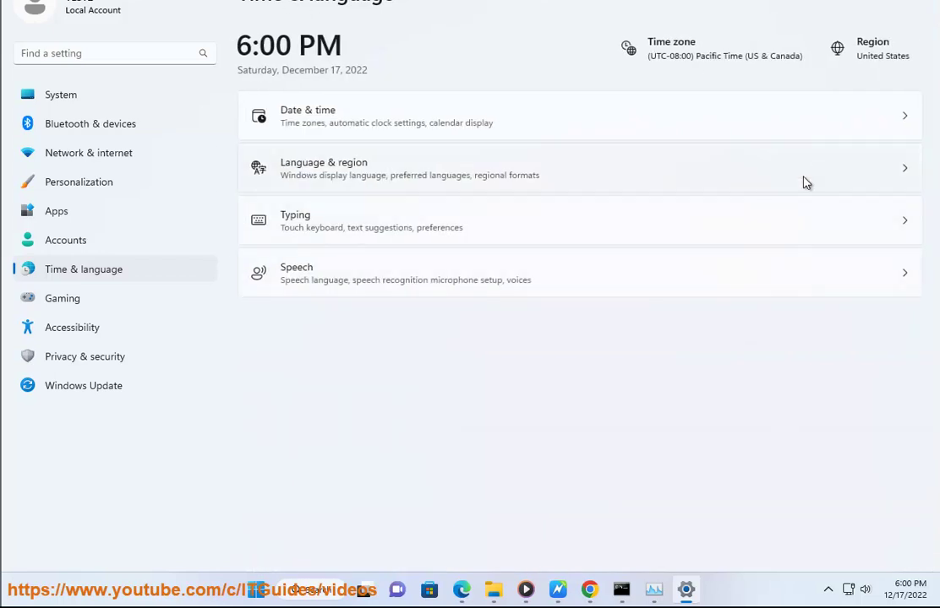
click(807, 179)
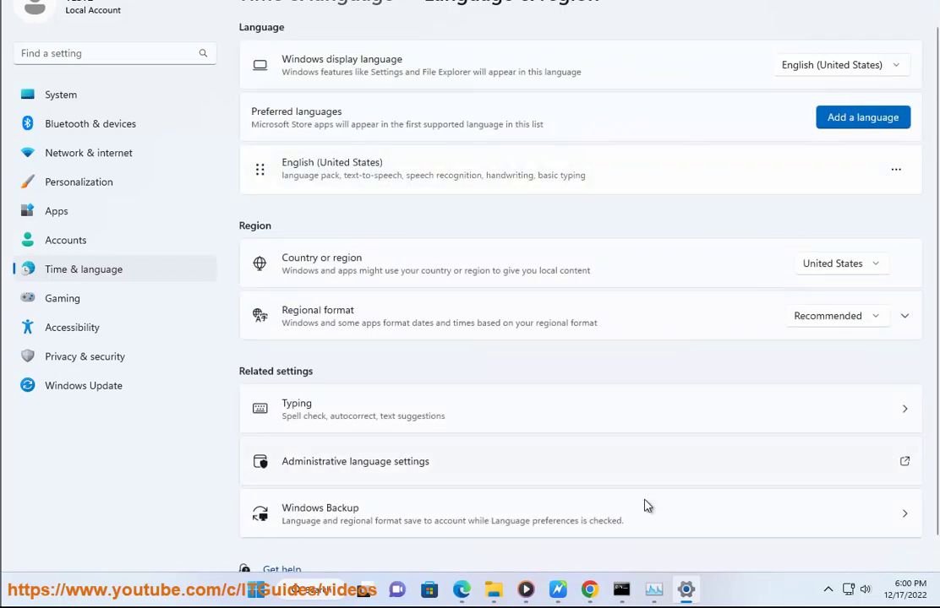
click(557, 590)
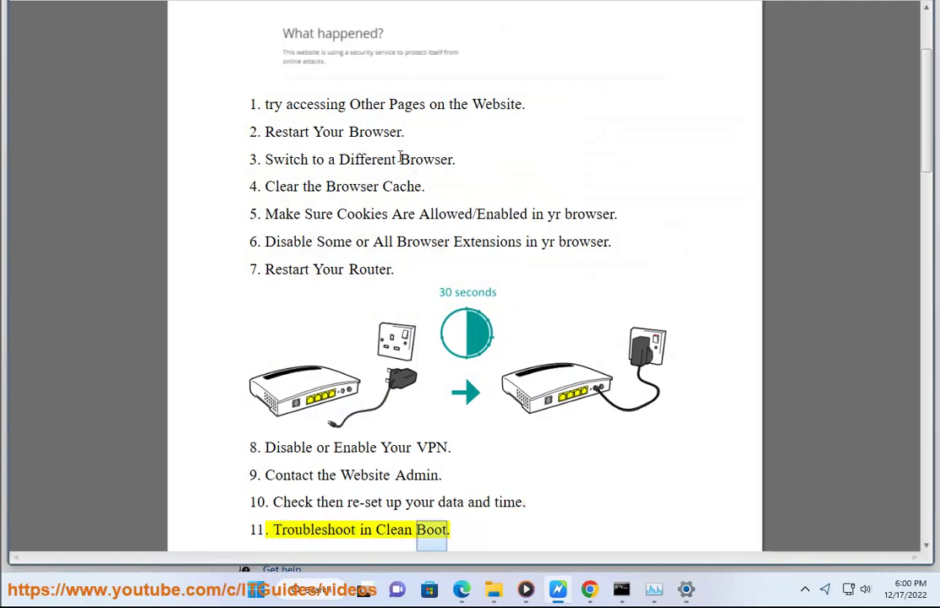
Close the Political News and US | CNN tabs, returning to the CNN homepage
click(591, 591)
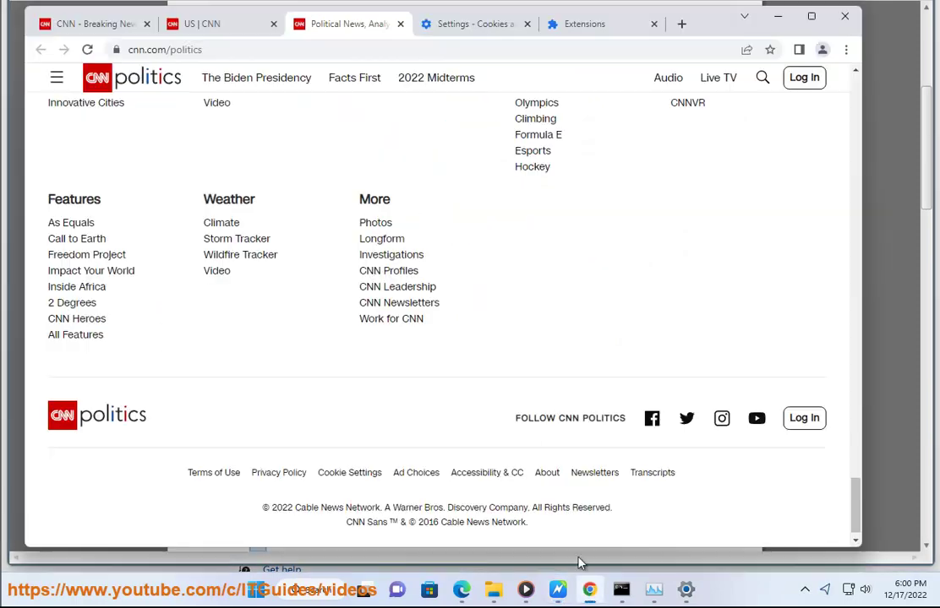
click(400, 24)
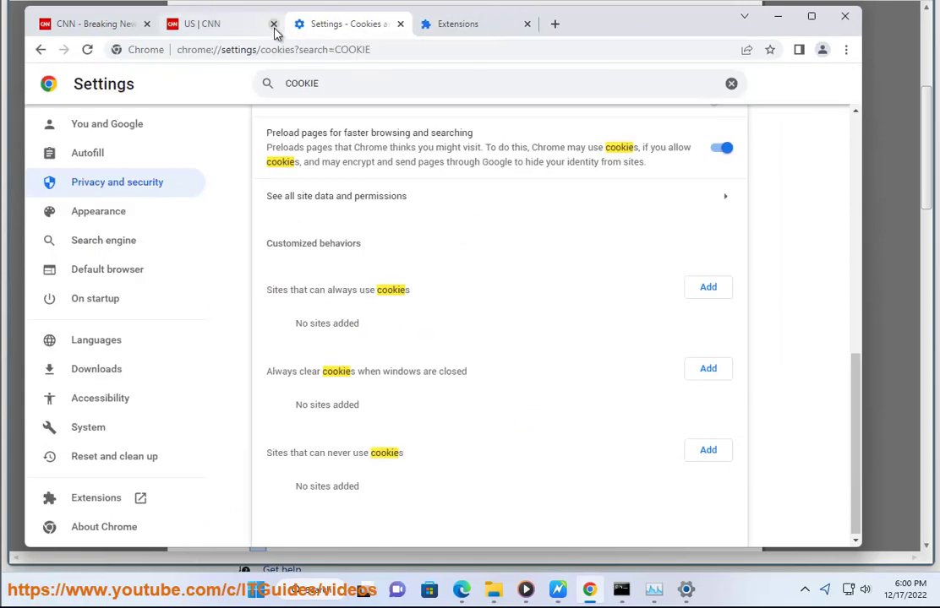
click(273, 23)
click(119, 31)
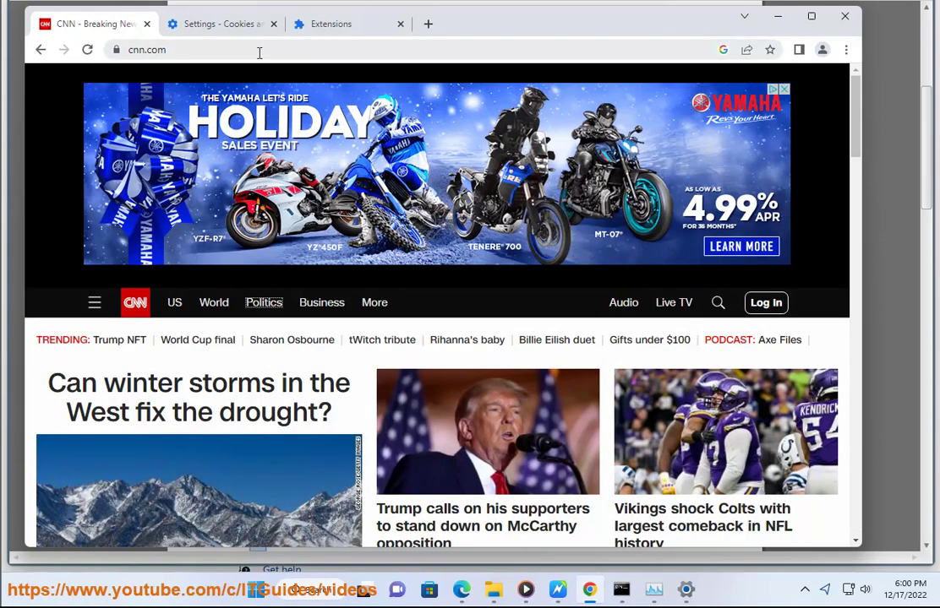
Search Google for 'Windows Clean Boot' and select the first result's text
click(263, 51)
text(WINDOWS)
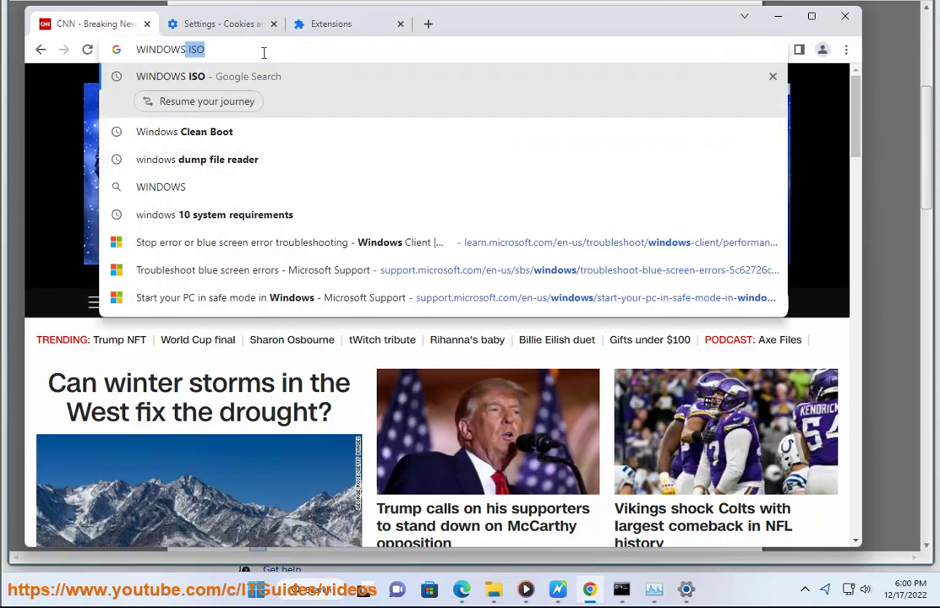
key(Down)
key(Return)
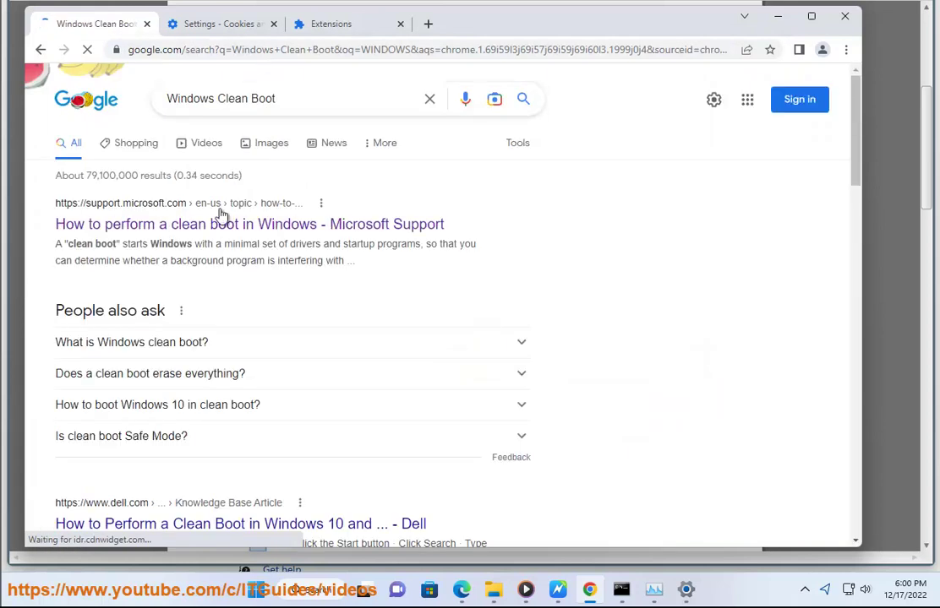
drag(411, 260, 24, 203)
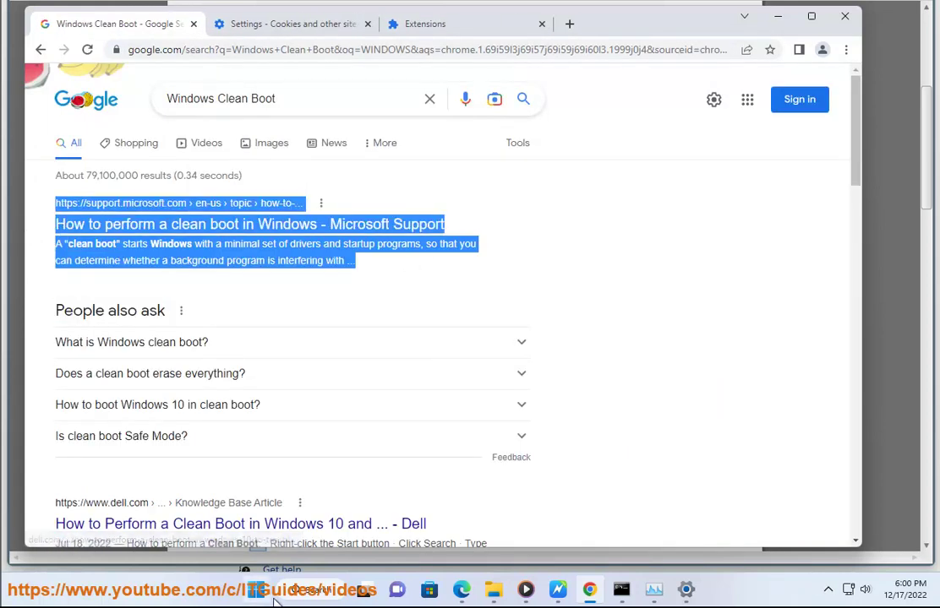
click(298, 591)
In System Configuration, hide all Microsoft services and disable the remaining non-Microsoft services for a clean boot
text(MSC)
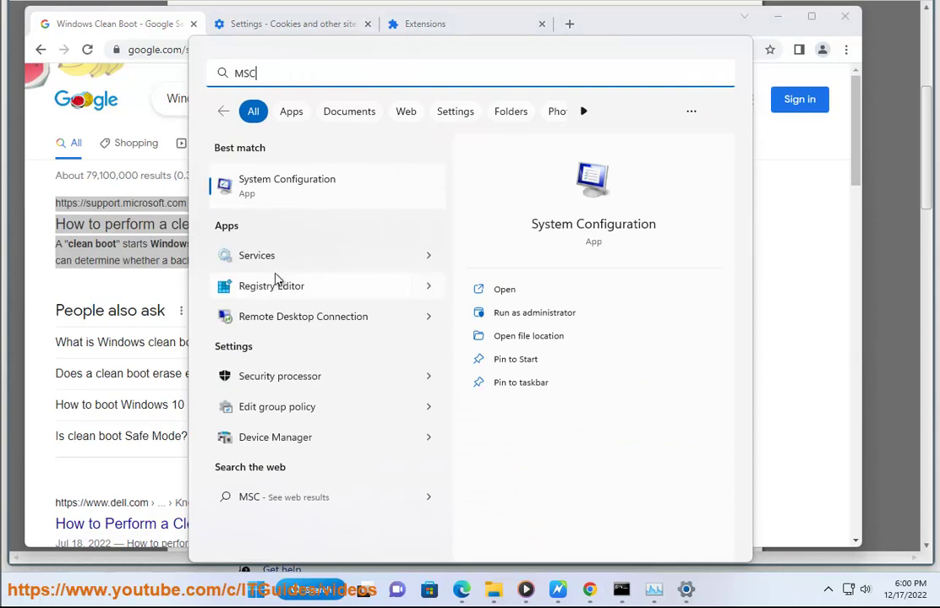
click(279, 200)
click(348, 152)
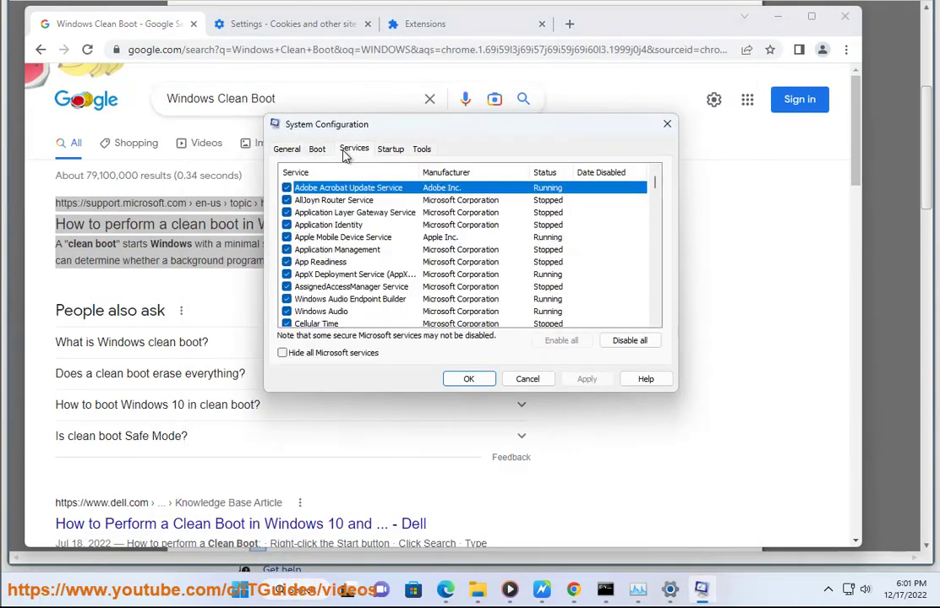
click(301, 357)
click(629, 339)
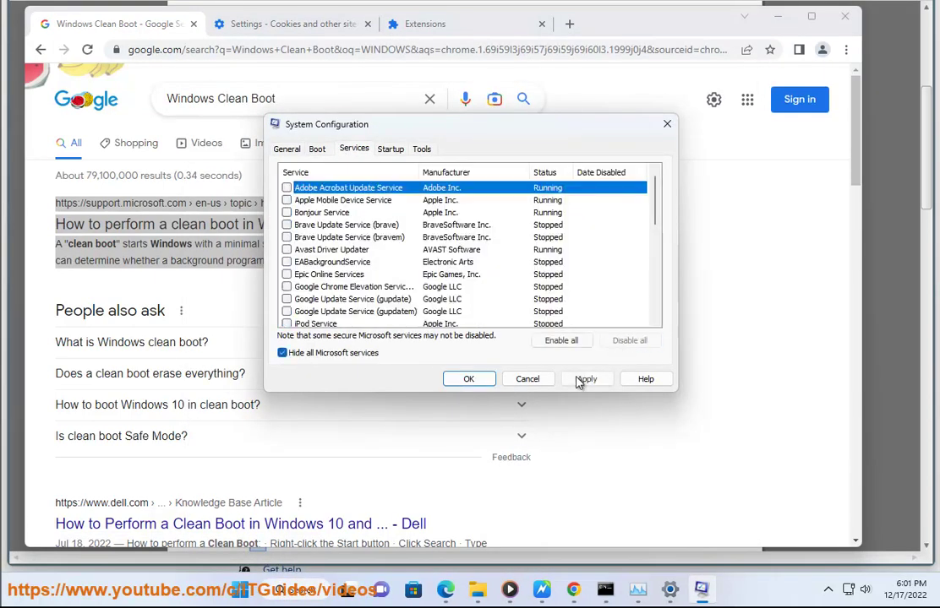
click(541, 383)
Review the startup apps in Task Manager, such as SecurityHealthSystray, then return to the troubleshooting document
key(ctrl+shift+Escape)
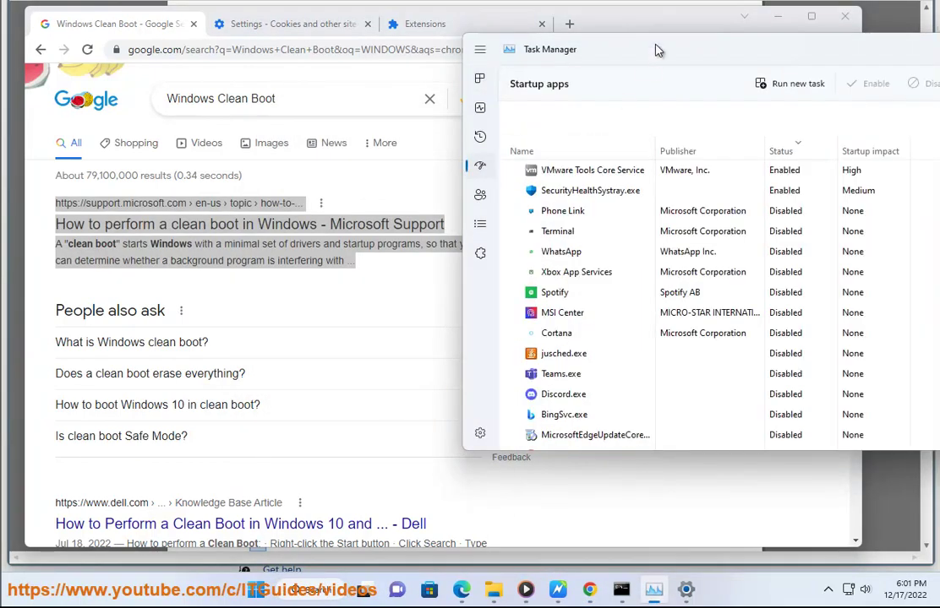
drag(657, 48, 538, 67)
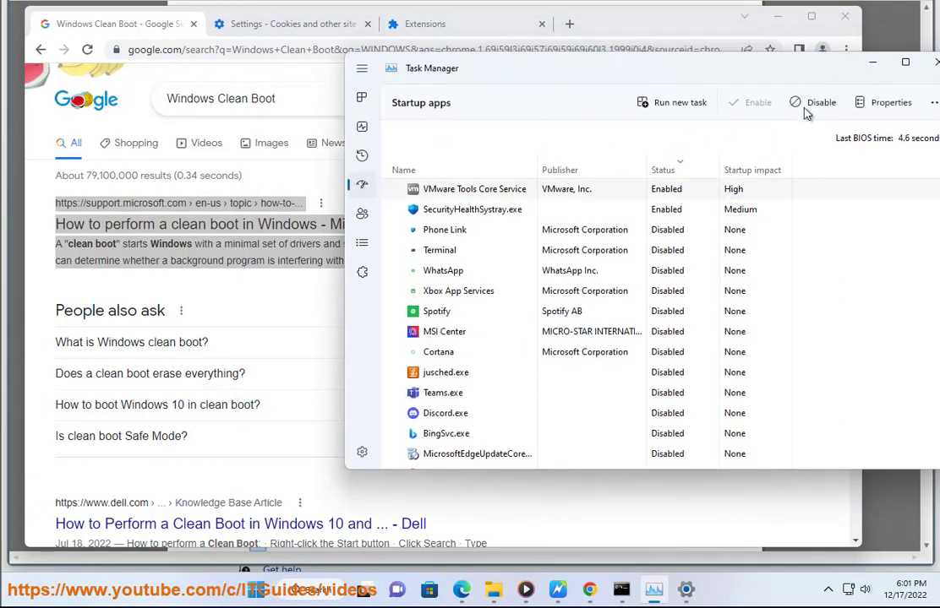
click(709, 213)
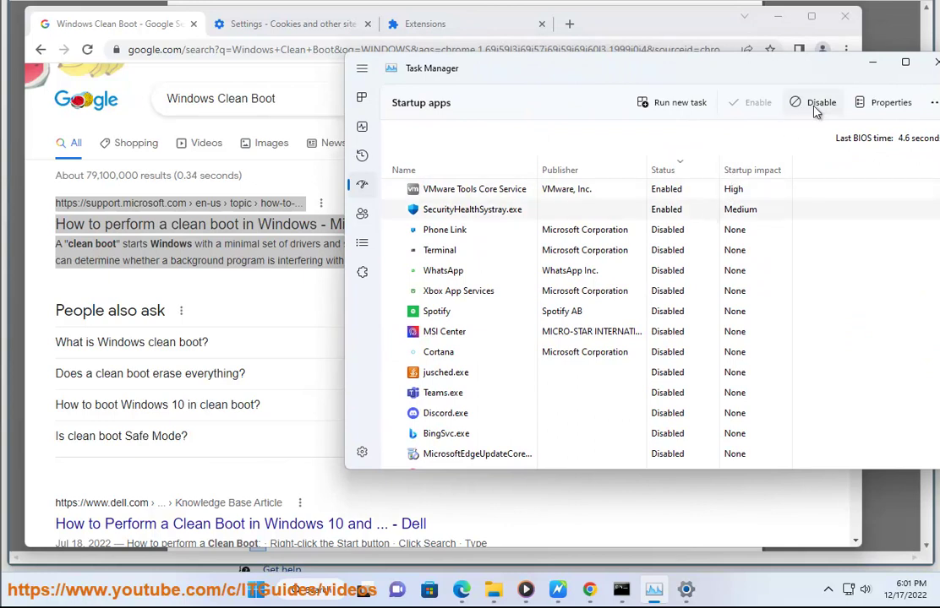
click(872, 63)
click(777, 16)
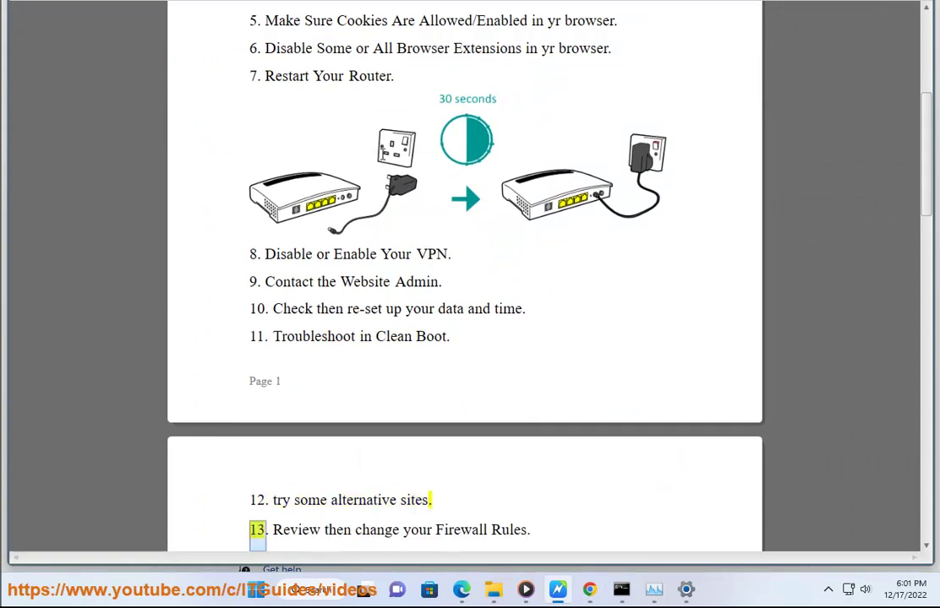
Search Google for 'cnn alternatives', scroll through the competitor sites, then return to the document
click(589, 589)
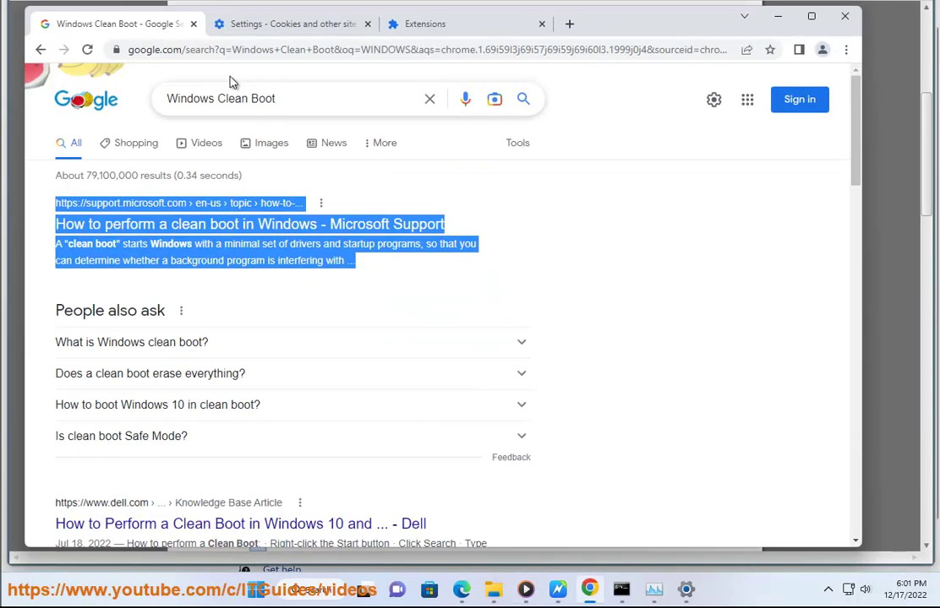
triple_click(306, 98)
text(CNN AL)
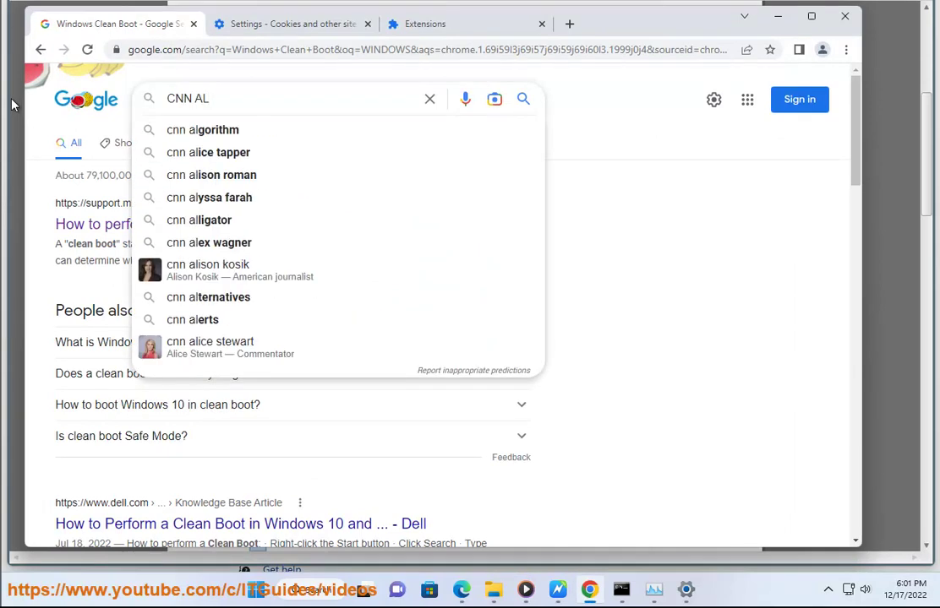
text(TER)
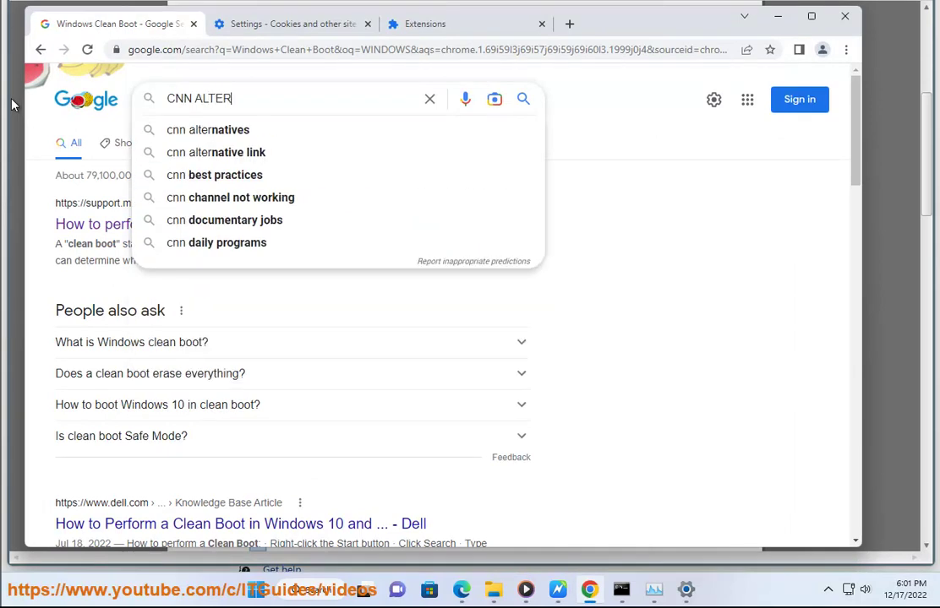
click(181, 131)
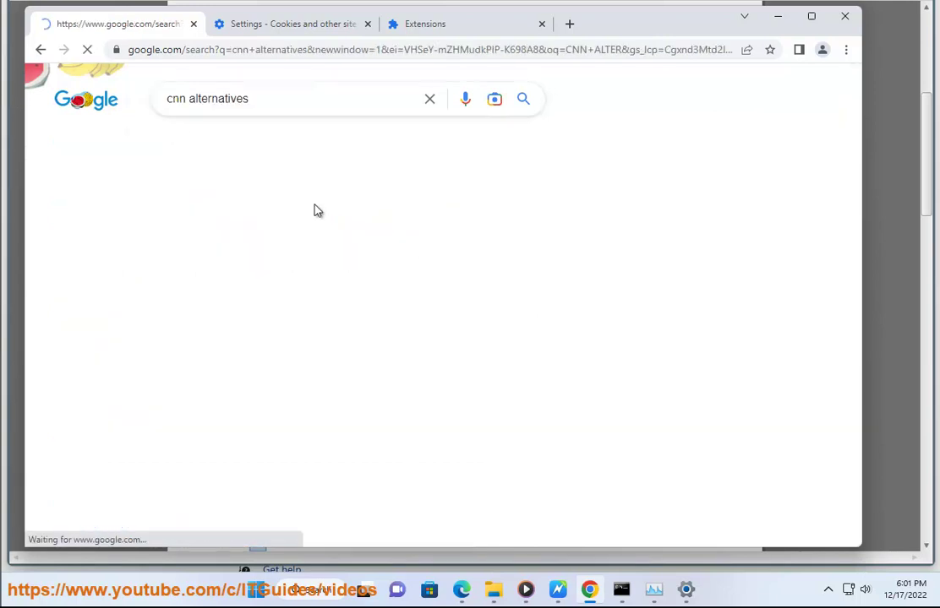
scroll(429, 361, down, 3)
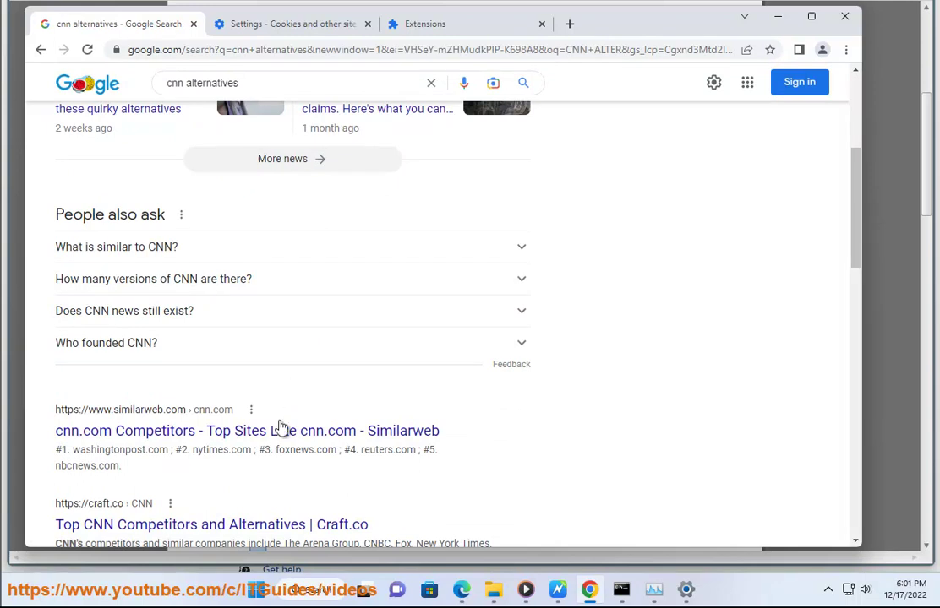
scroll(406, 449, down, 2)
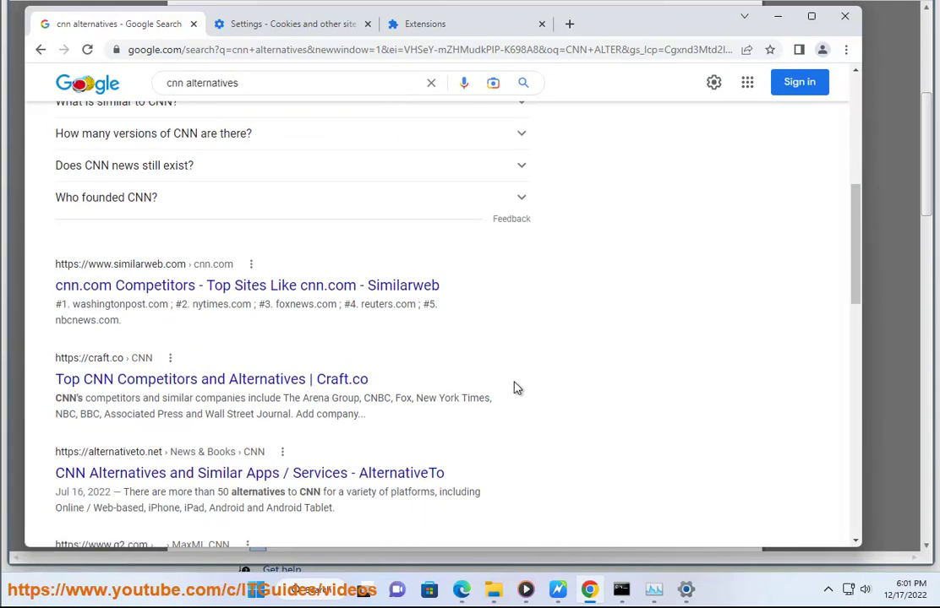
scroll(352, 397, down, 2)
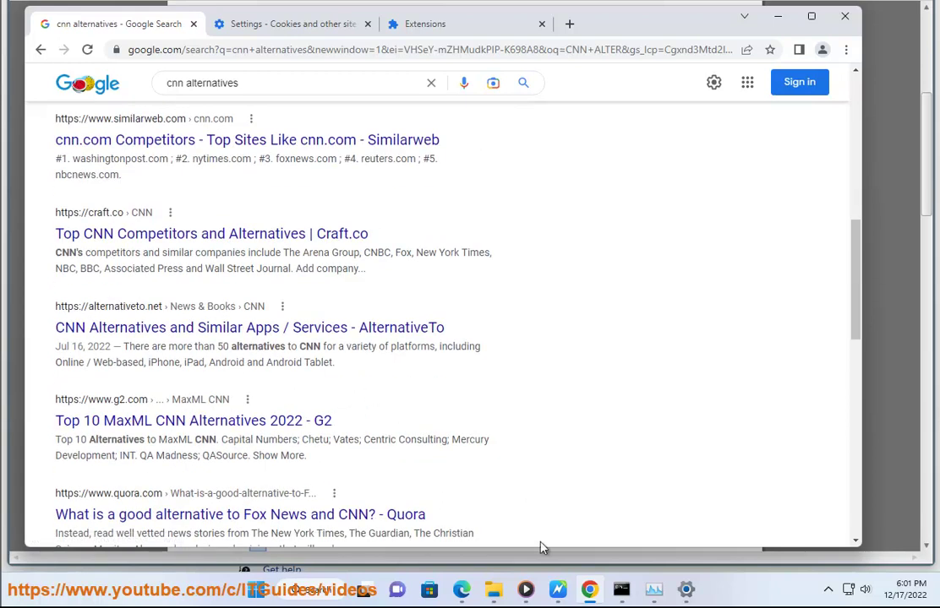
key(alt+Tab)
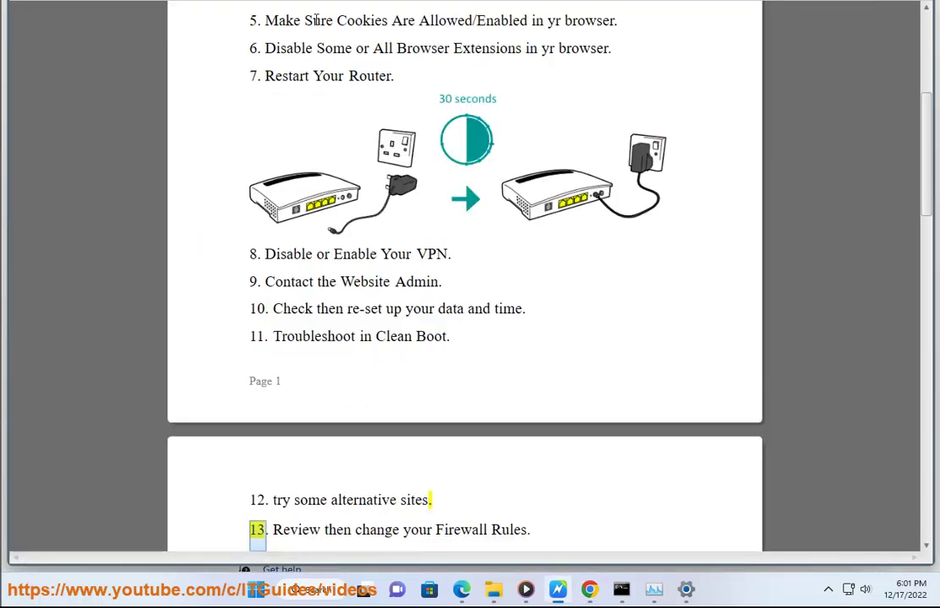
Scroll the article through steps 13 and 14 and Site-Wide Issues down to Related links
scroll(422, 245, down, 2)
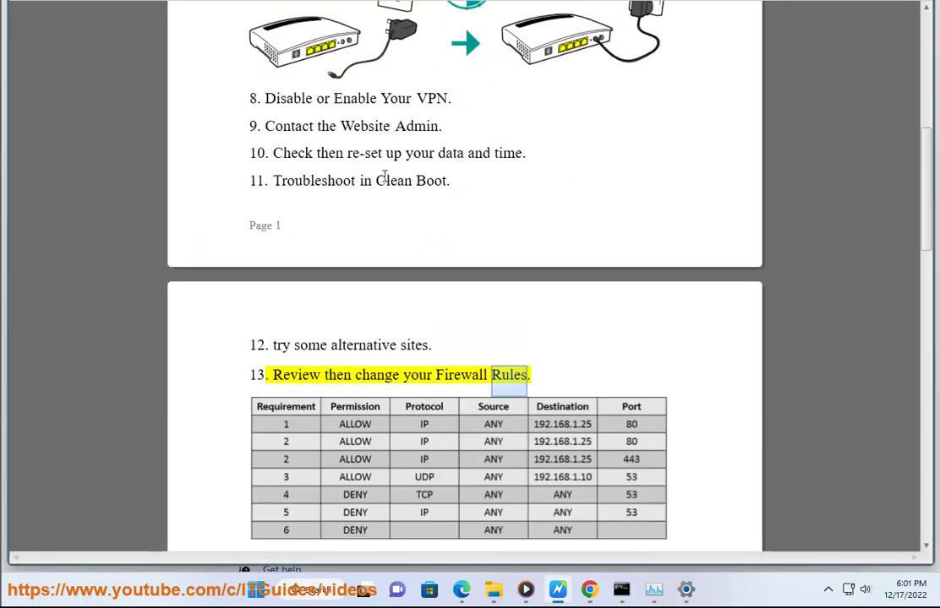
scroll(534, 414, down, 1)
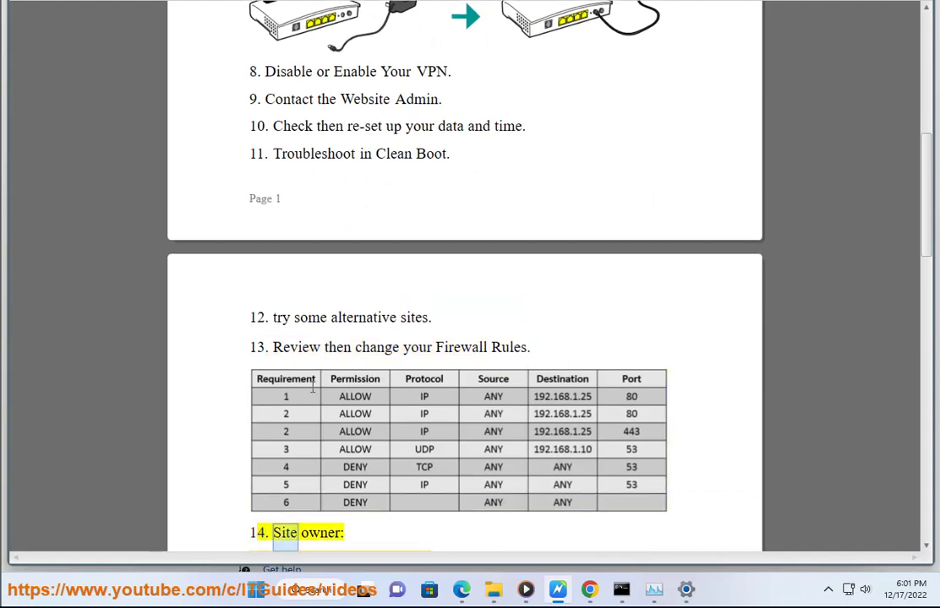
scroll(369, 397, down, 1)
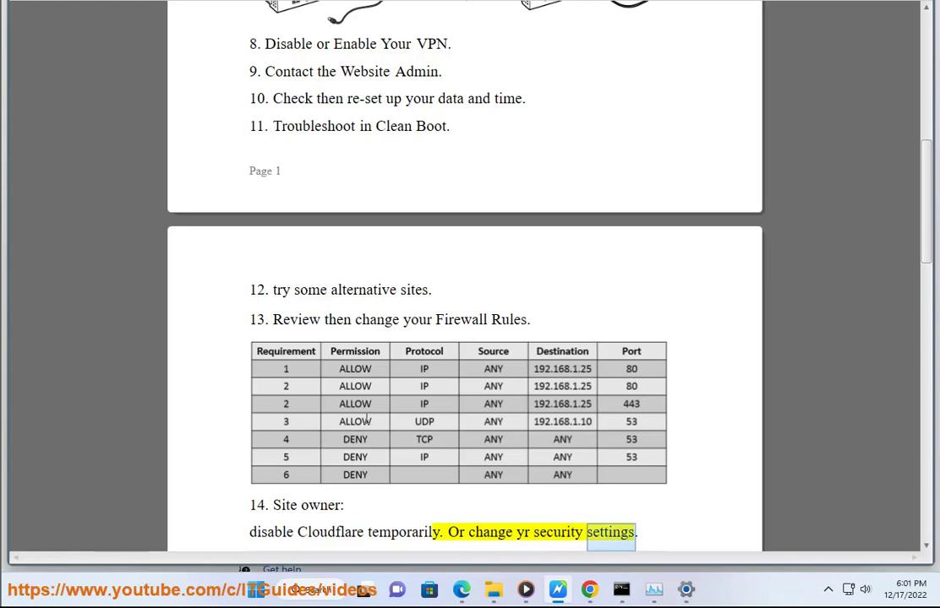
scroll(355, 416, down, 8)
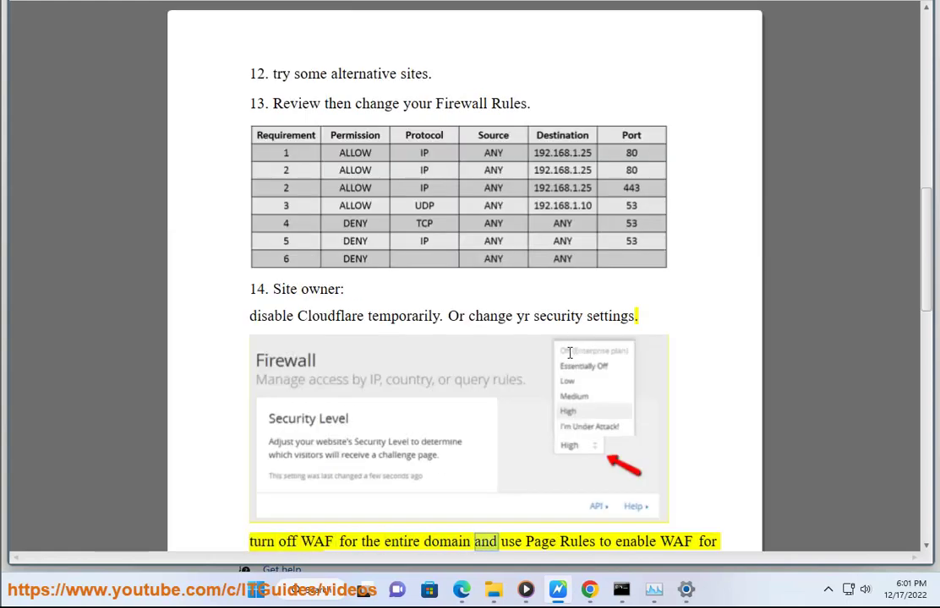
scroll(517, 453, down, 2)
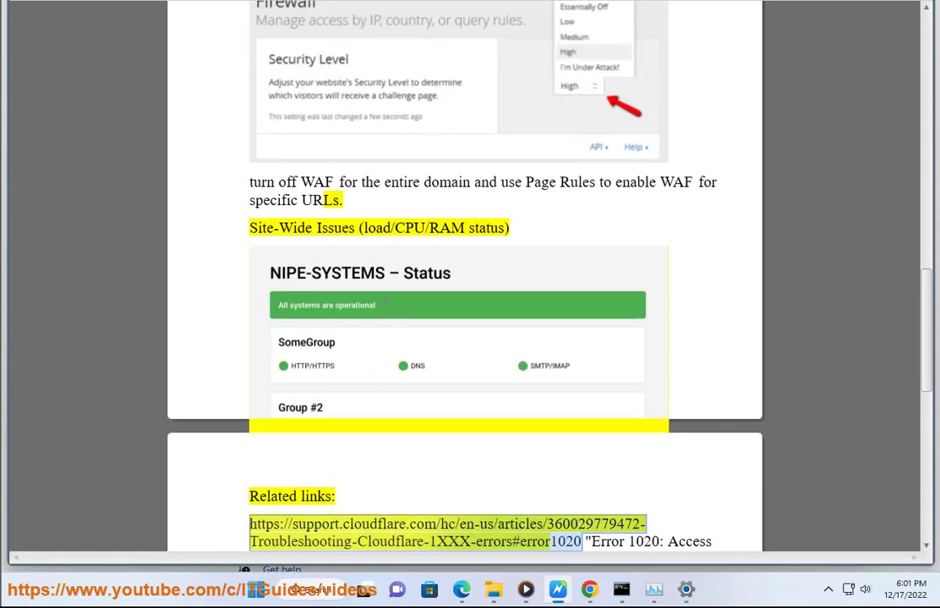
Search Google for 'check site server status' and scroll through the status-checker sites
click(589, 589)
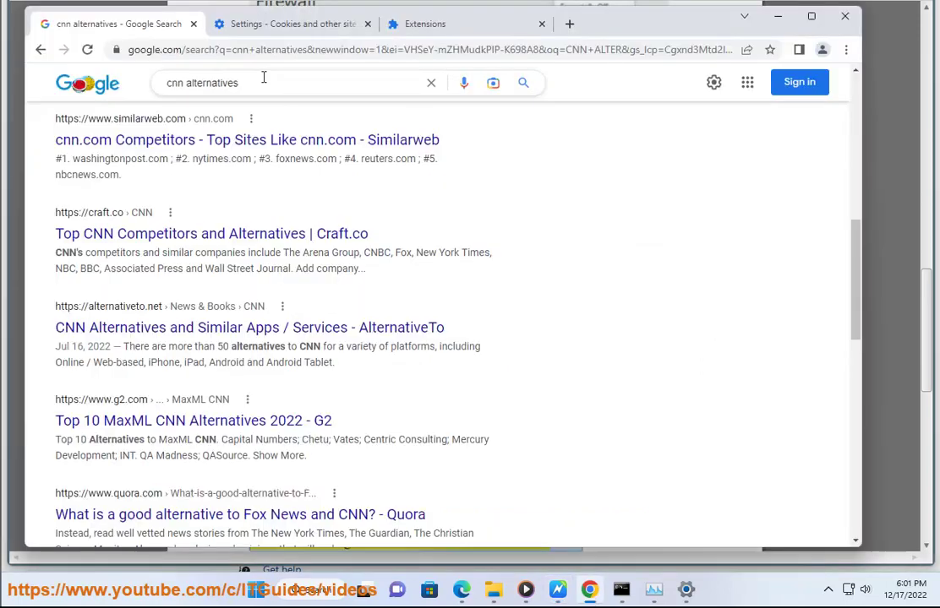
drag(262, 76, 4, 90)
text(CHECK)
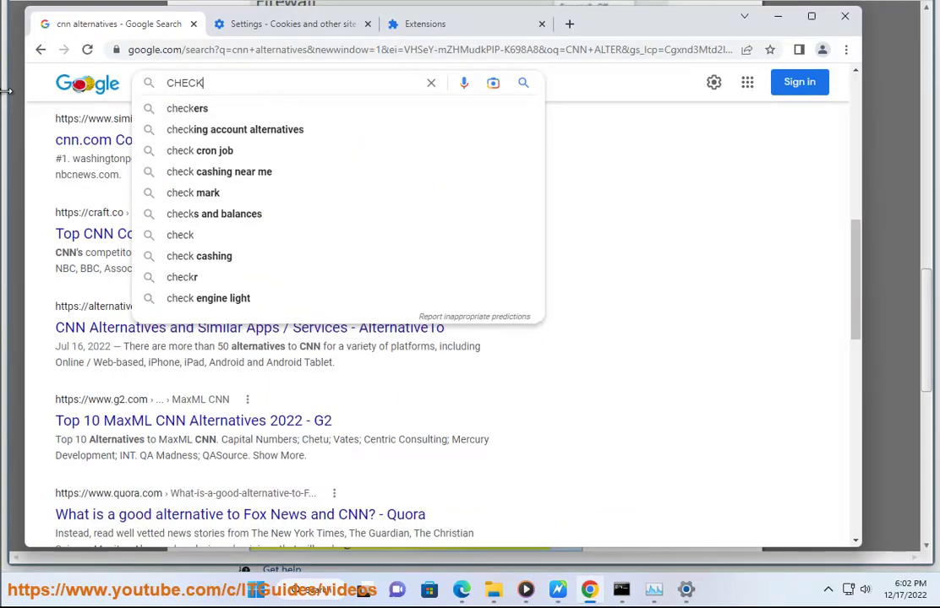
text( SITE S)
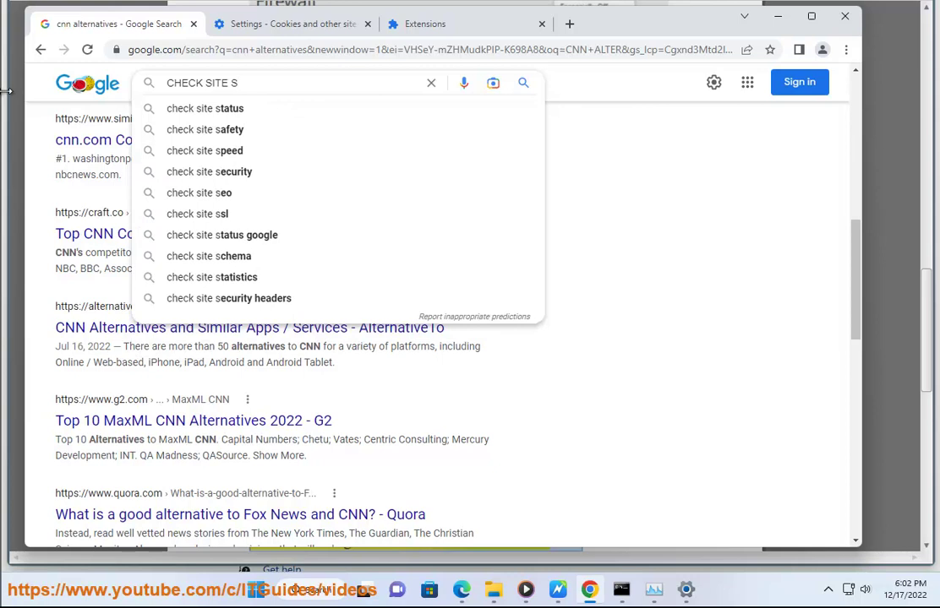
text(ERVER)
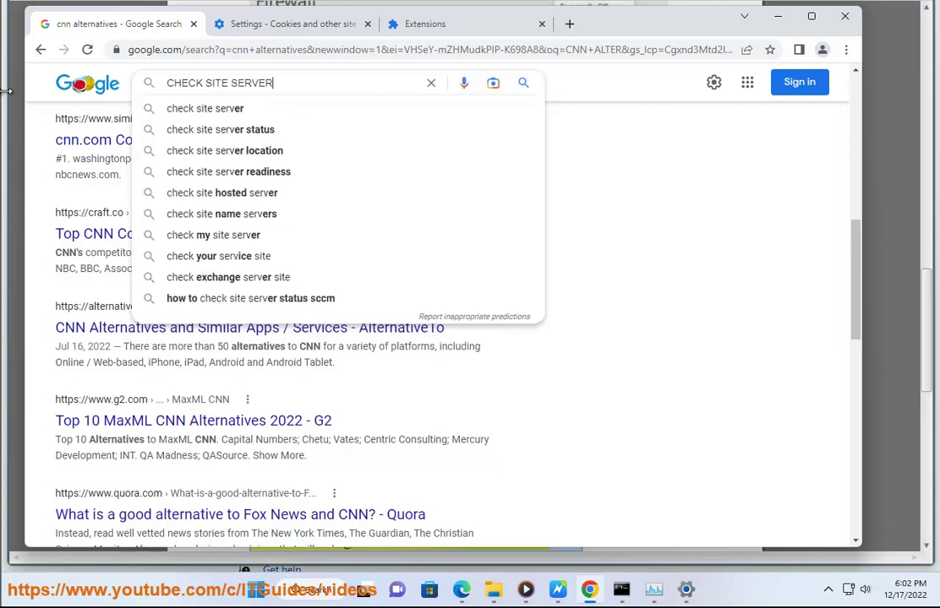
click(251, 131)
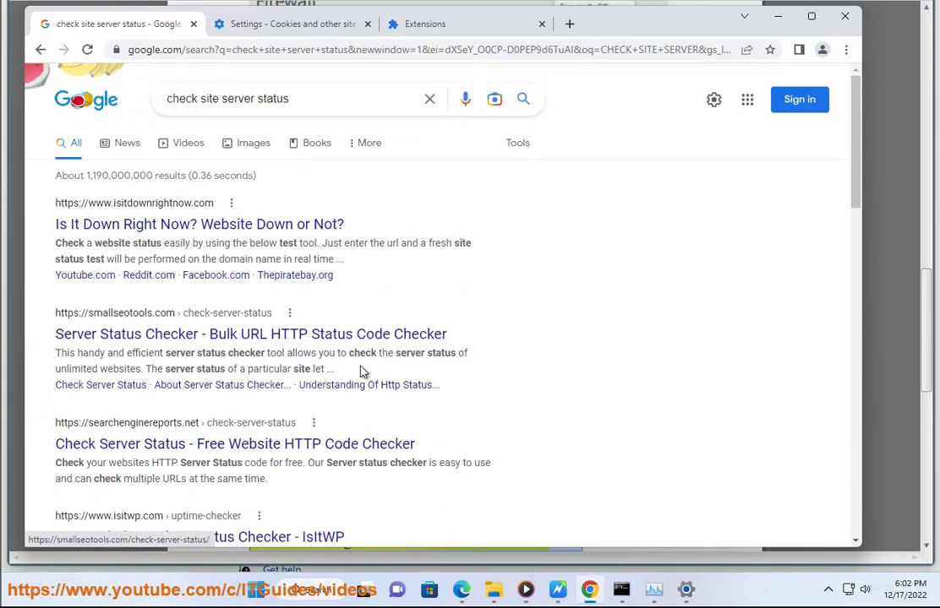
scroll(325, 338, down, 2)
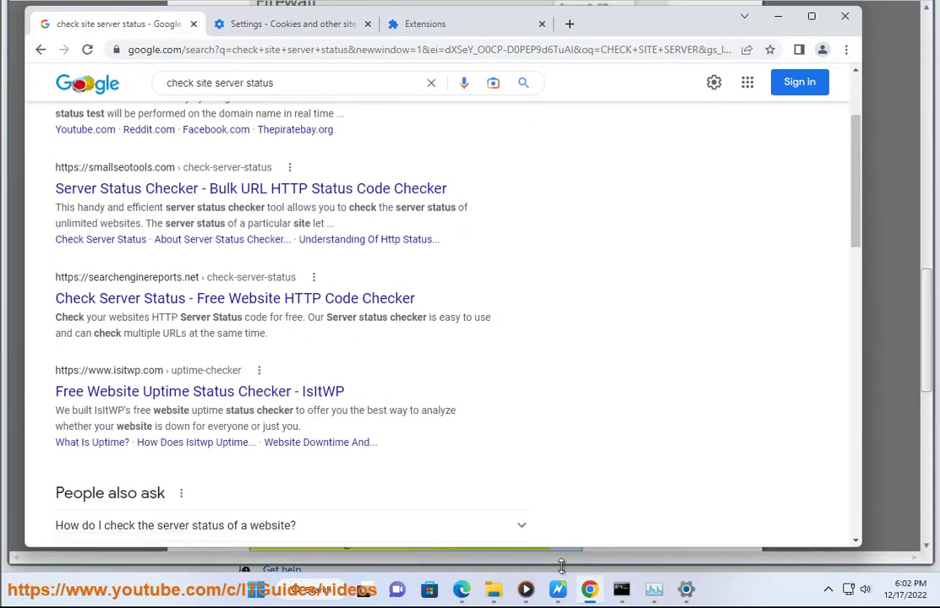
Return to the article's Related links and dismiss the upgrade offer
click(559, 589)
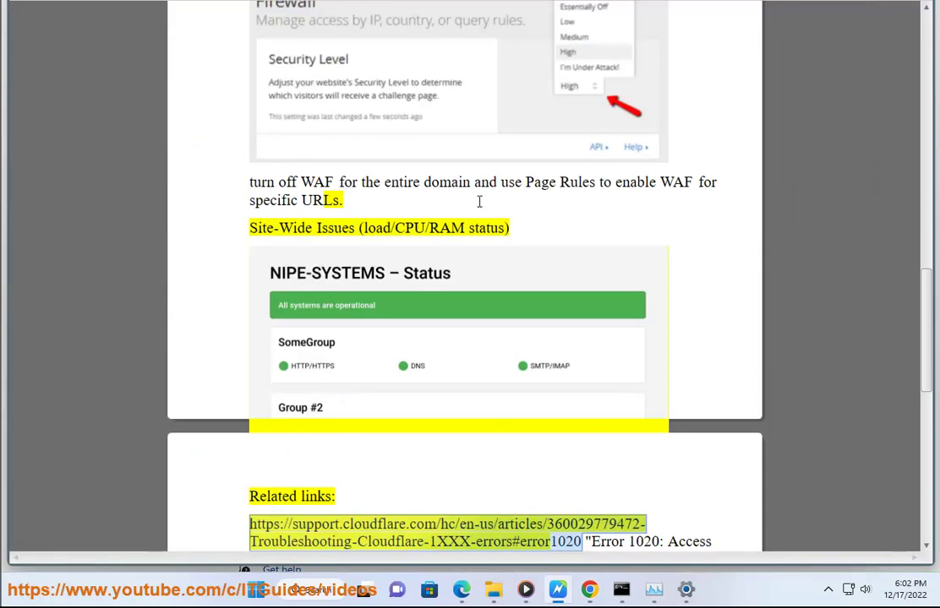
scroll(478, 184, down, 3)
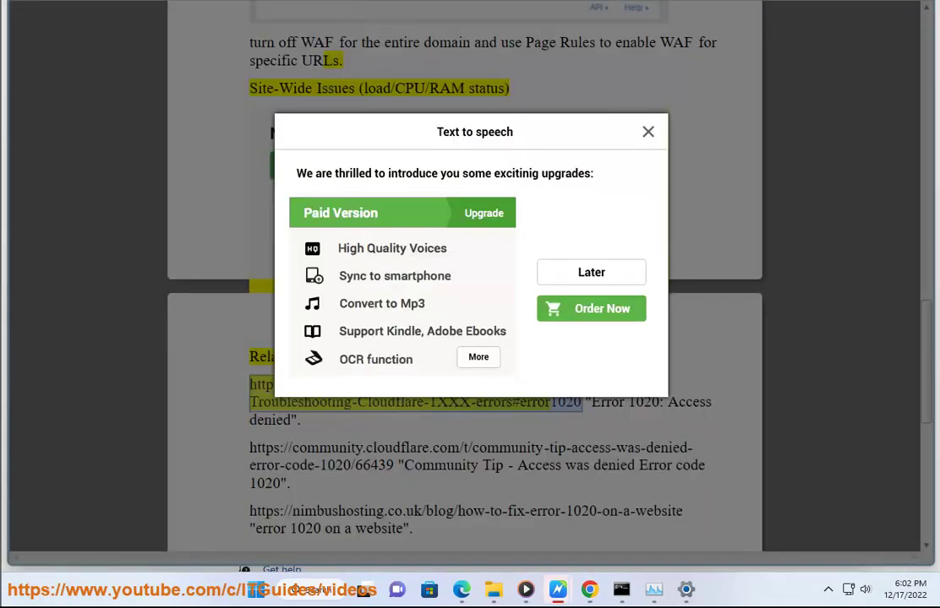
click(647, 133)
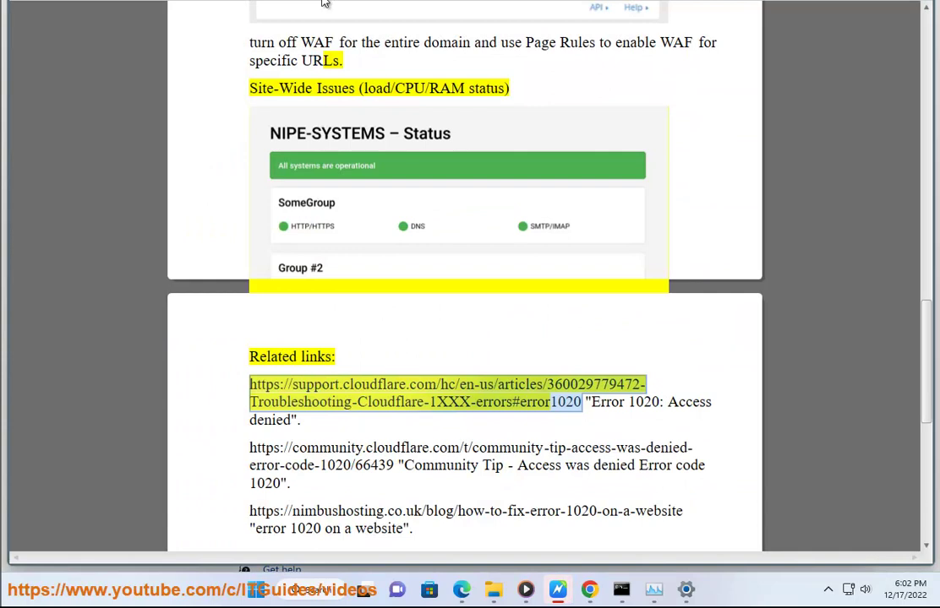